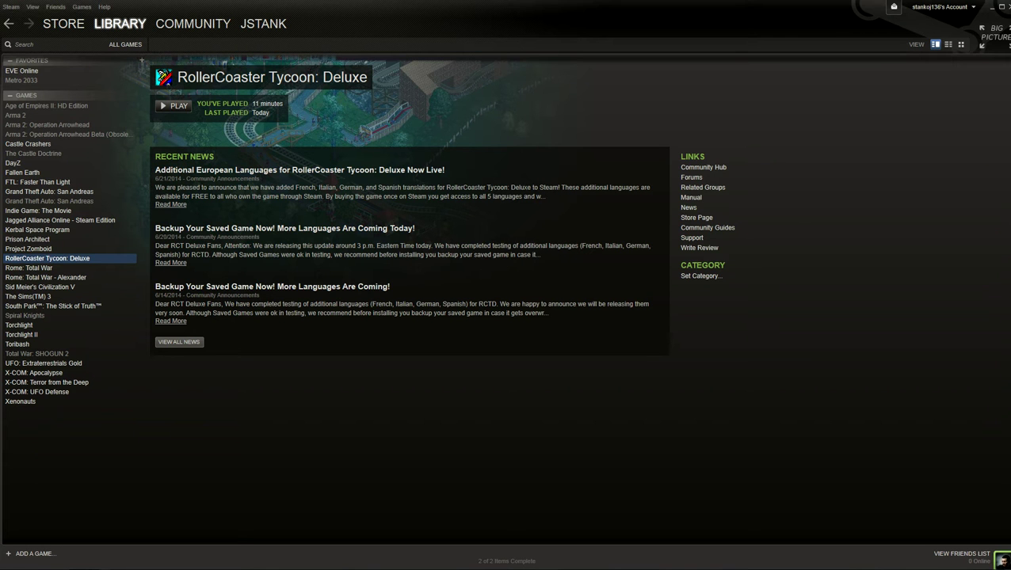
Try to launch RollerCoaster Tycoon: Deluxe from the library
{"action": "left_click", "coordinate": [173, 106]}
{"action": "mouse_move", "coordinate": [396, 566]}
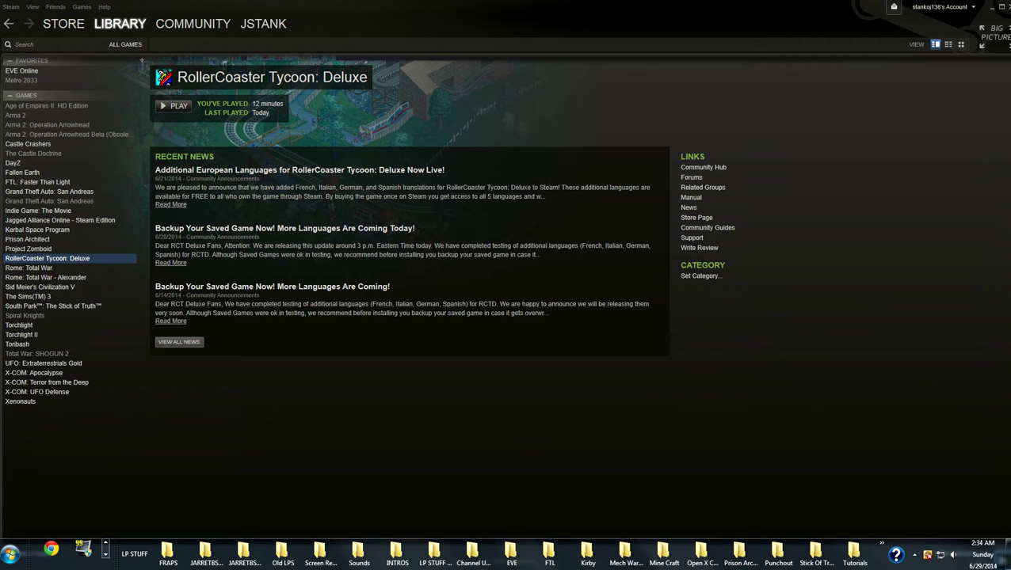
{"action": "left_click", "coordinate": [38, 392]}
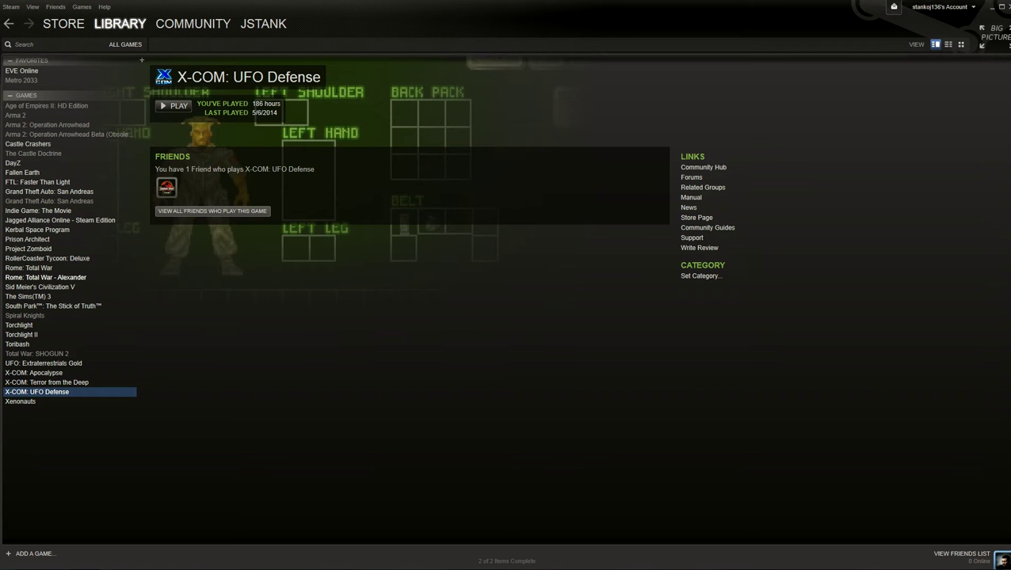
{"action": "left_click", "coordinate": [54, 306]}
{"action": "left_click", "coordinate": [41, 287]}
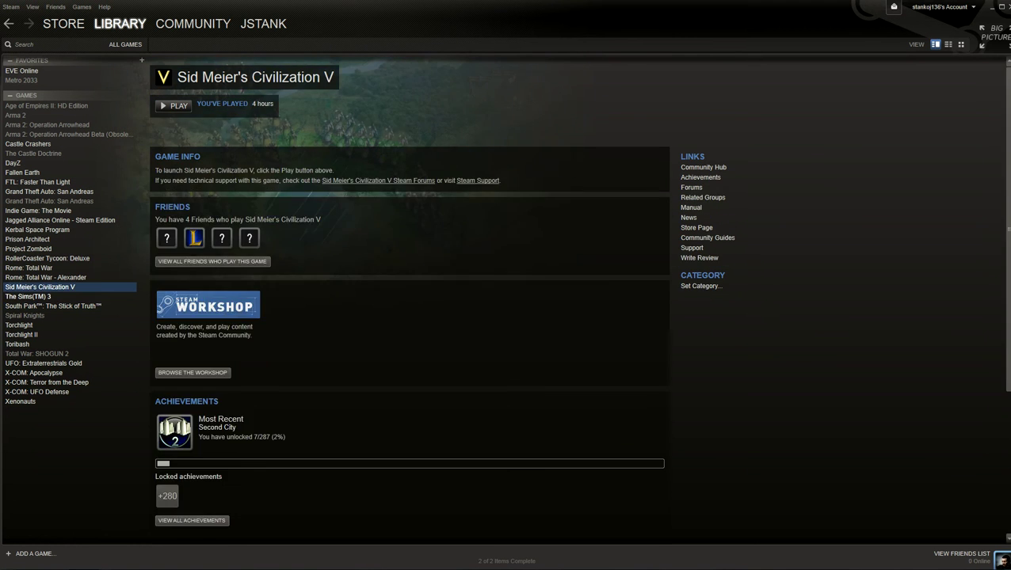
{"action": "left_click", "coordinate": [28, 297]}
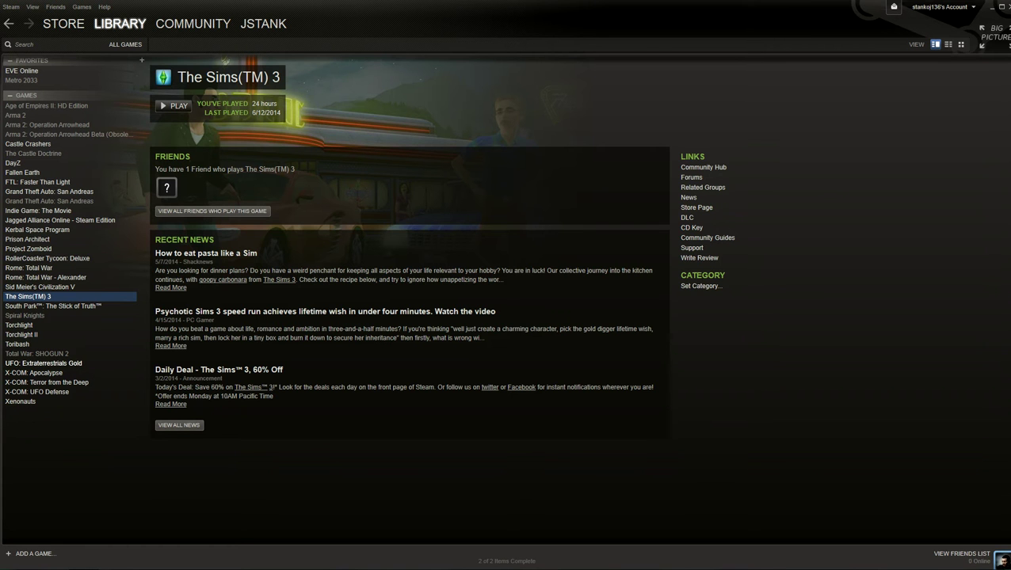
Open the local files folder of RollerCoaster Tycoon: Deluxe through its properties, and close the properties window
{"action": "left_click", "coordinate": [48, 259]}
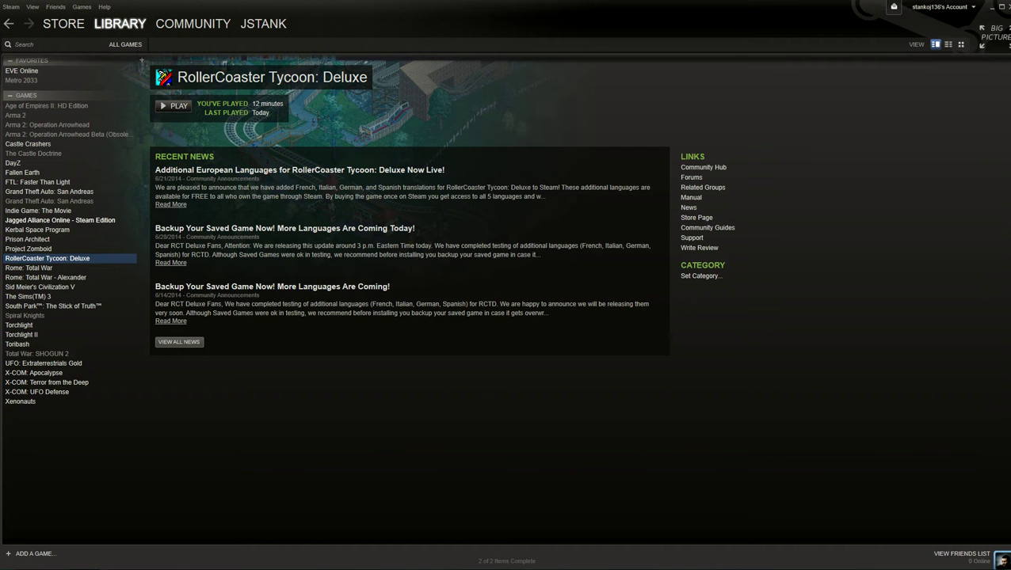
{"action": "right_click", "coordinate": [63, 258]}
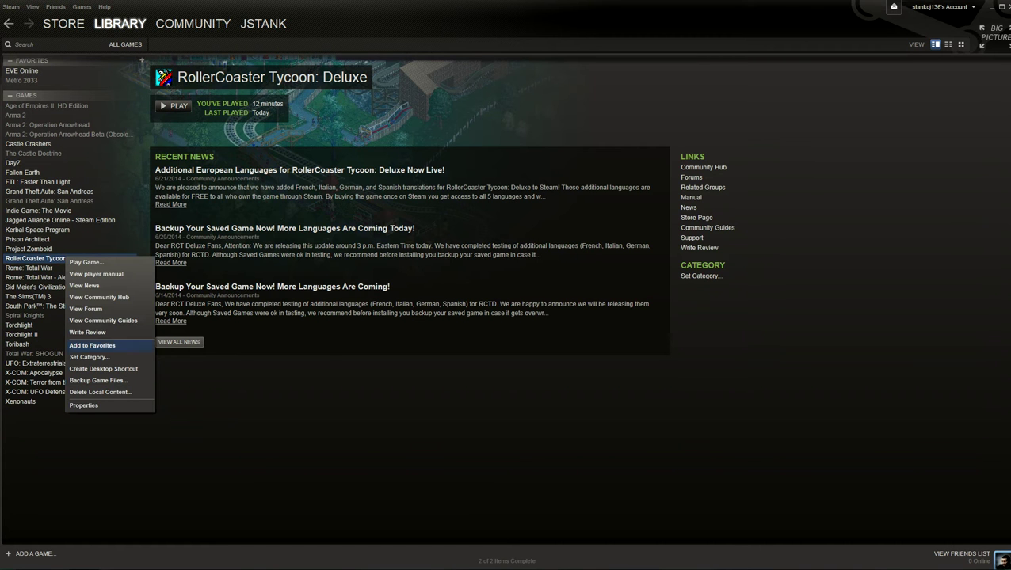
{"action": "left_click", "coordinate": [83, 405]}
{"action": "left_click", "coordinate": [68, 82]}
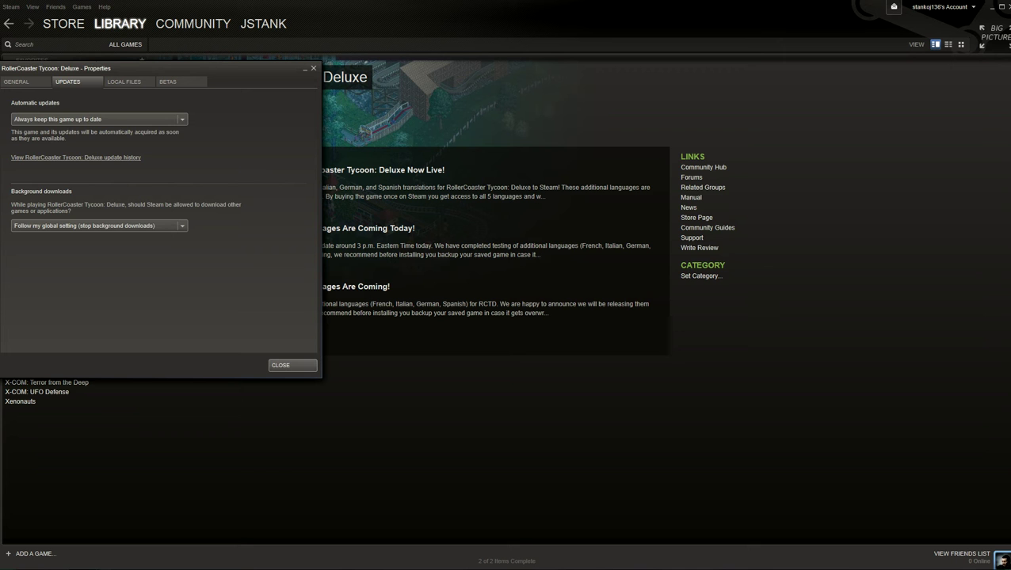
{"action": "left_click", "coordinate": [124, 82]}
{"action": "left_click", "coordinate": [80, 123]}
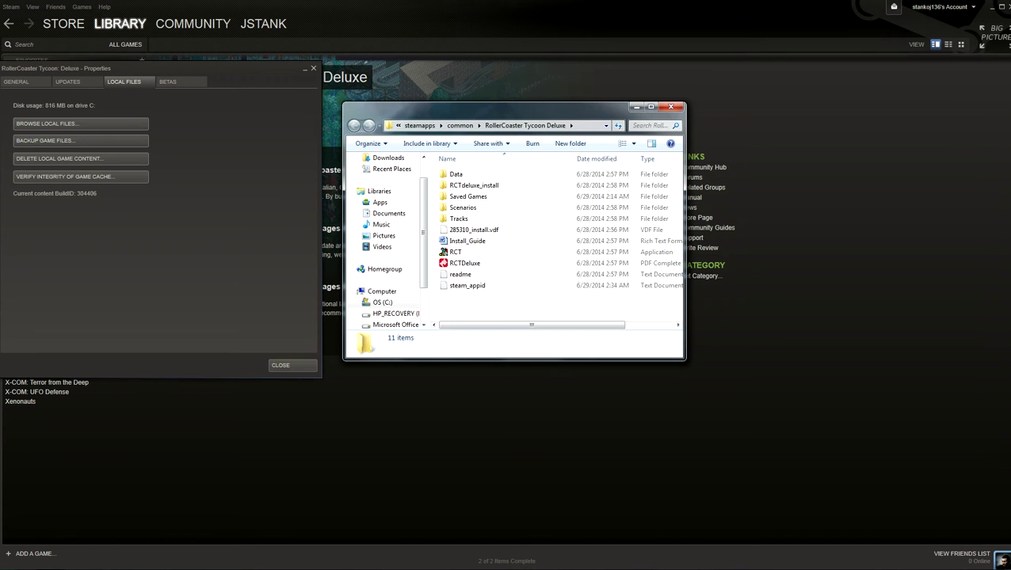
{"action": "left_click", "coordinate": [314, 69]}
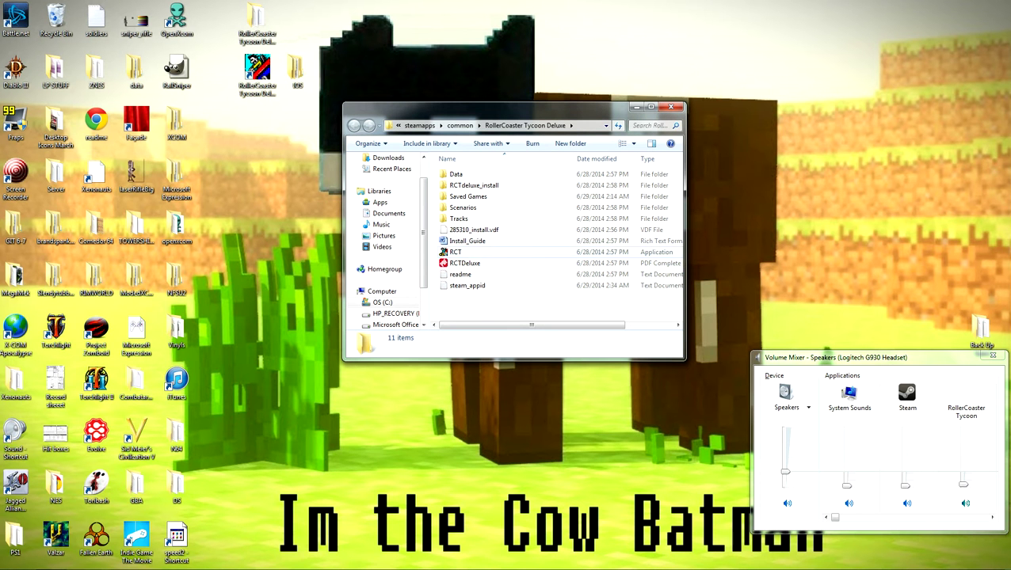
In the properties of the RCT application, enable compatibility mode and set it to Windows 95
{"action": "right_click", "coordinate": [456, 253]}
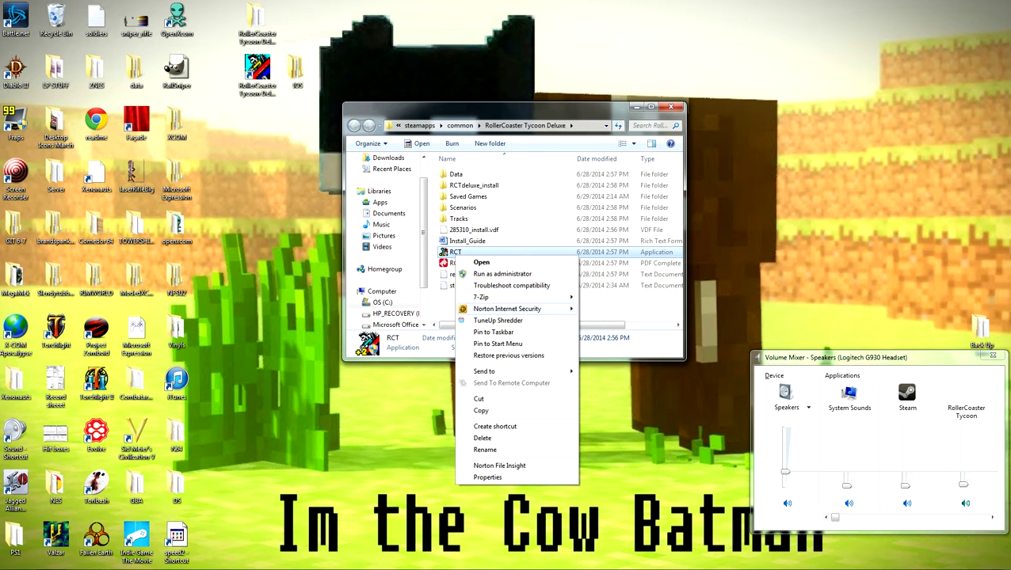
{"action": "left_click", "coordinate": [487, 478]}
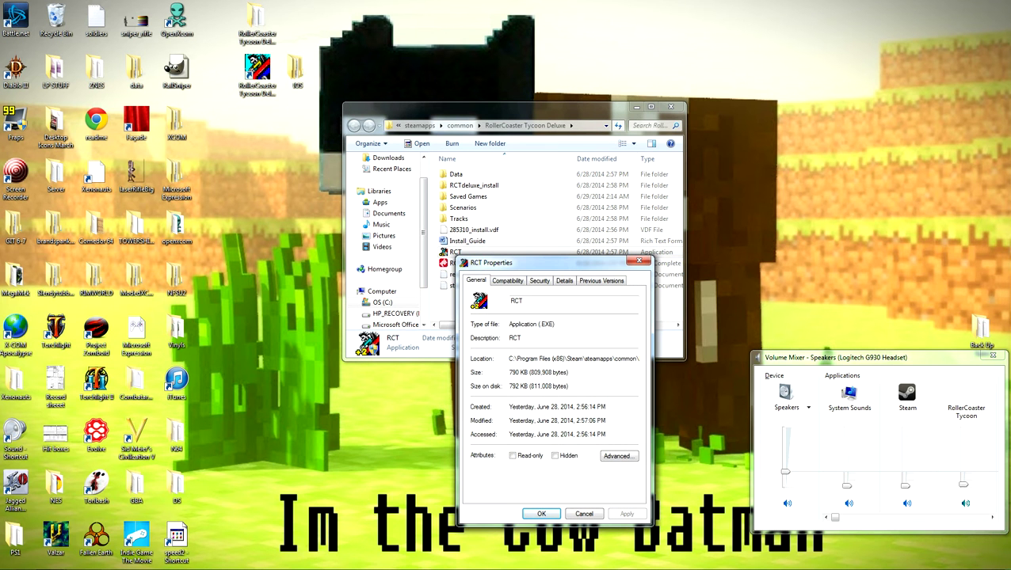
{"action": "left_click", "coordinate": [508, 280]}
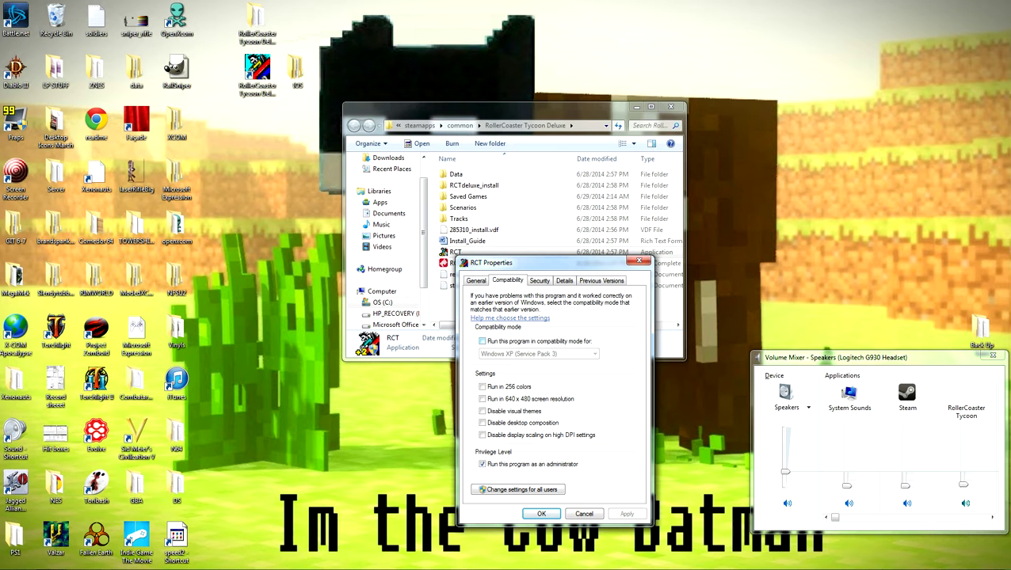
{"action": "left_click", "coordinate": [482, 340]}
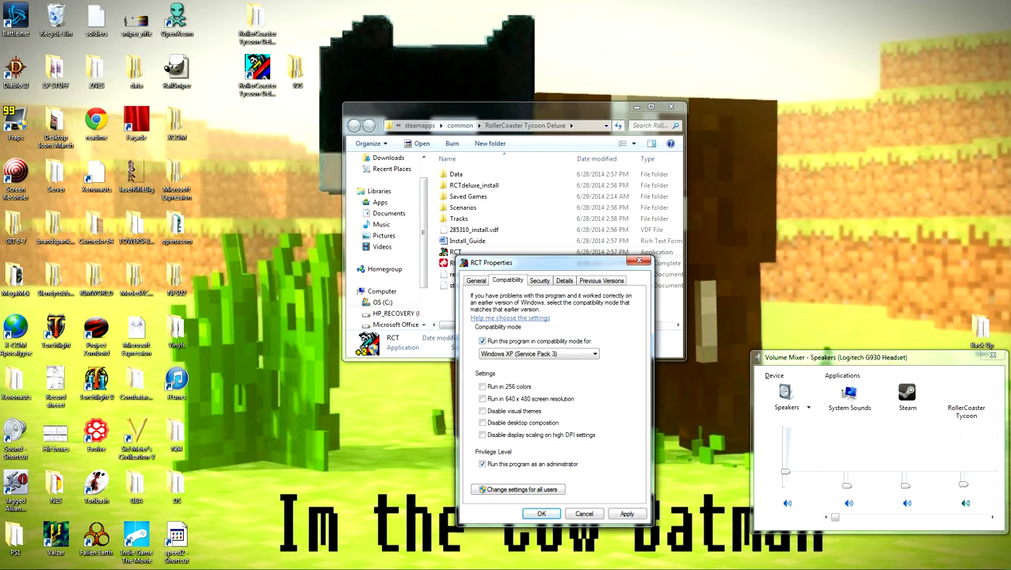
{"action": "left_click", "coordinate": [538, 353]}
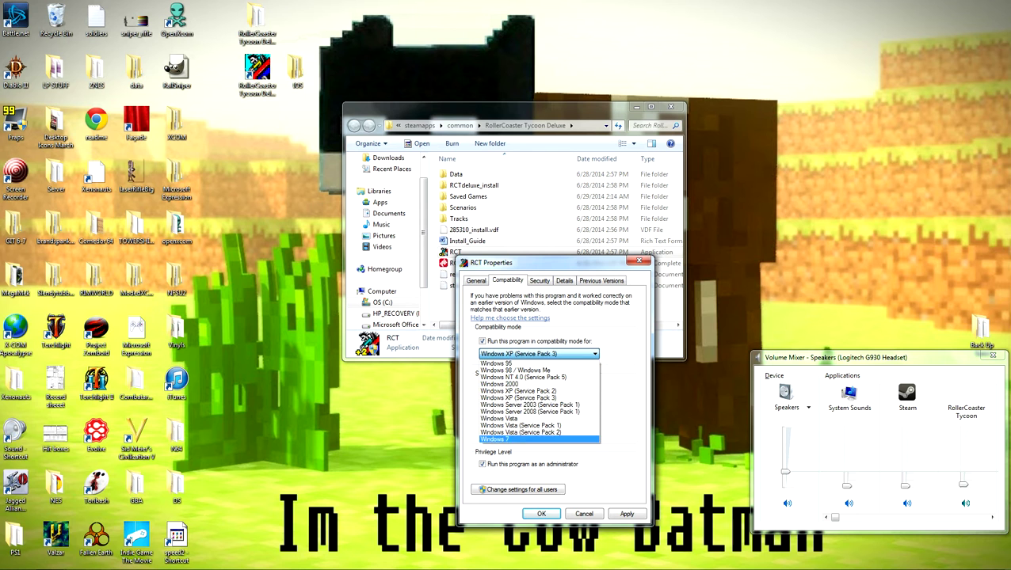
{"action": "left_click", "coordinate": [523, 363]}
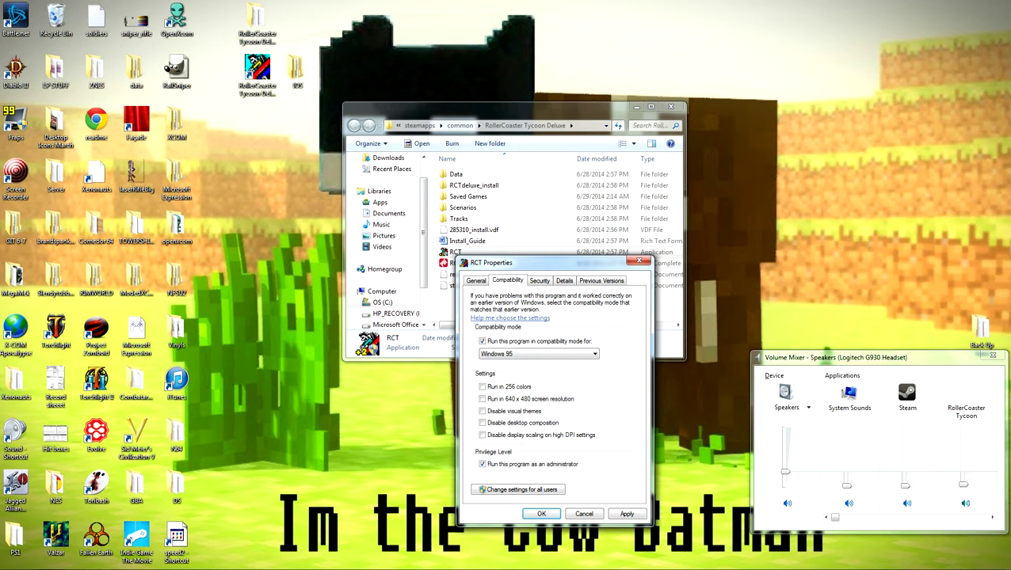
For all users, set RCT to run in Windows 95 compatibility mode and as an administrator, and apply the settings
{"action": "left_click", "coordinate": [522, 489]}
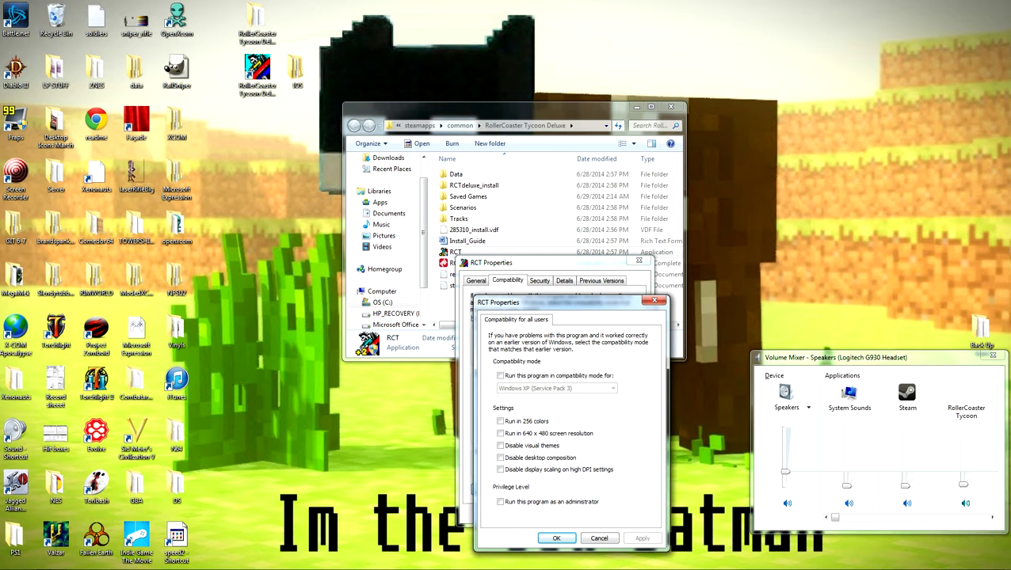
{"action": "left_click", "coordinate": [500, 376]}
{"action": "left_click", "coordinate": [557, 389]}
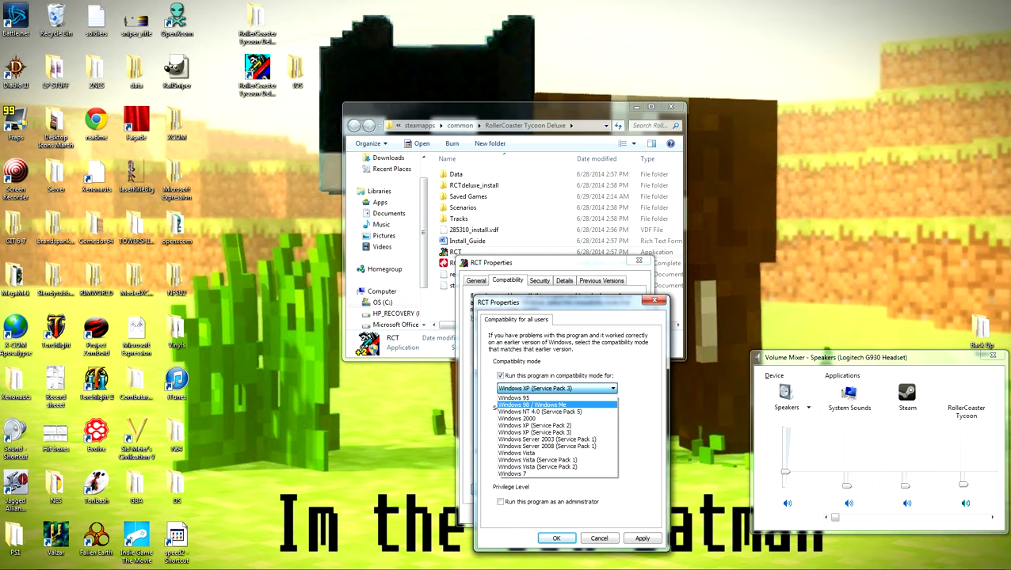
{"action": "left_click", "coordinate": [539, 399]}
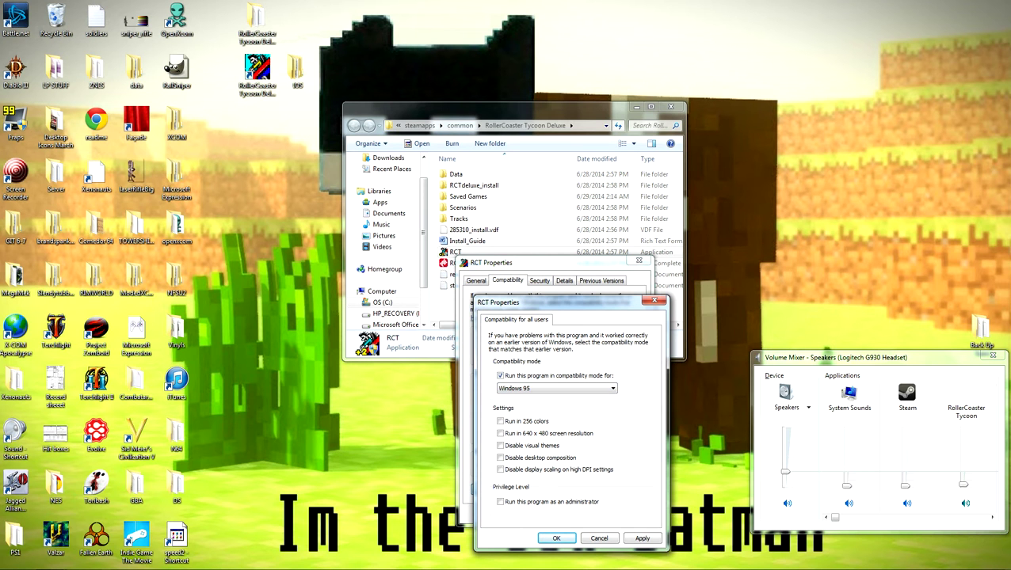
{"action": "left_click", "coordinate": [500, 501]}
{"action": "left_click", "coordinate": [643, 538]}
{"action": "key", "text": "Return"}
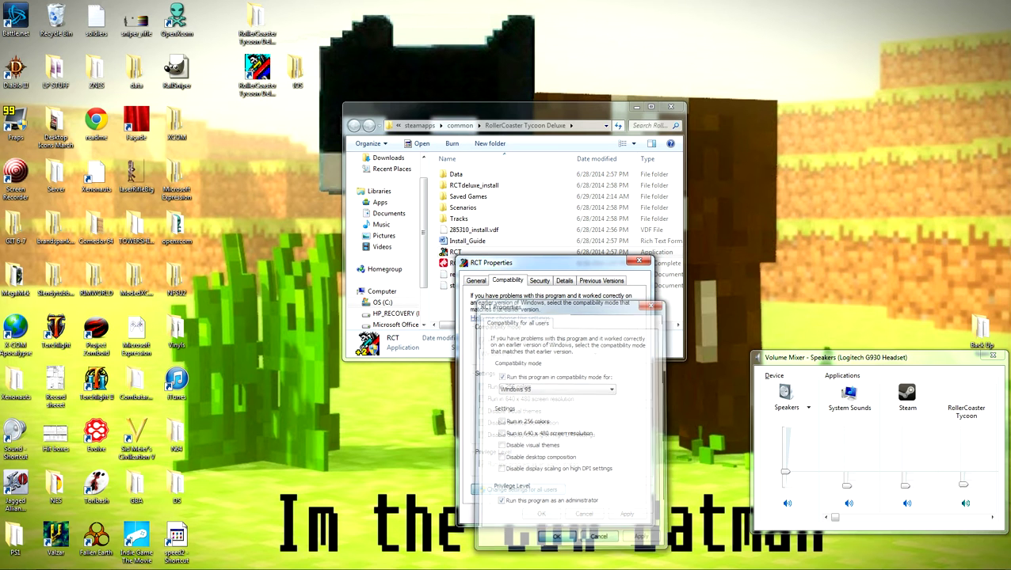
{"action": "key", "text": "Return"}
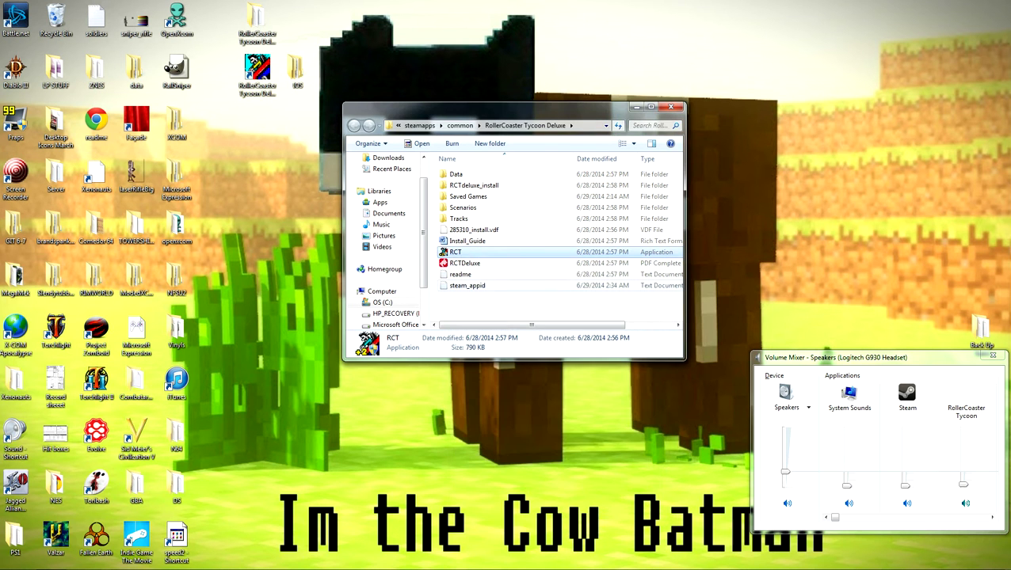
Run the RCT application, start a new game in Forest Frontiers and dismiss the objective window
{"action": "key", "text": "Return"}
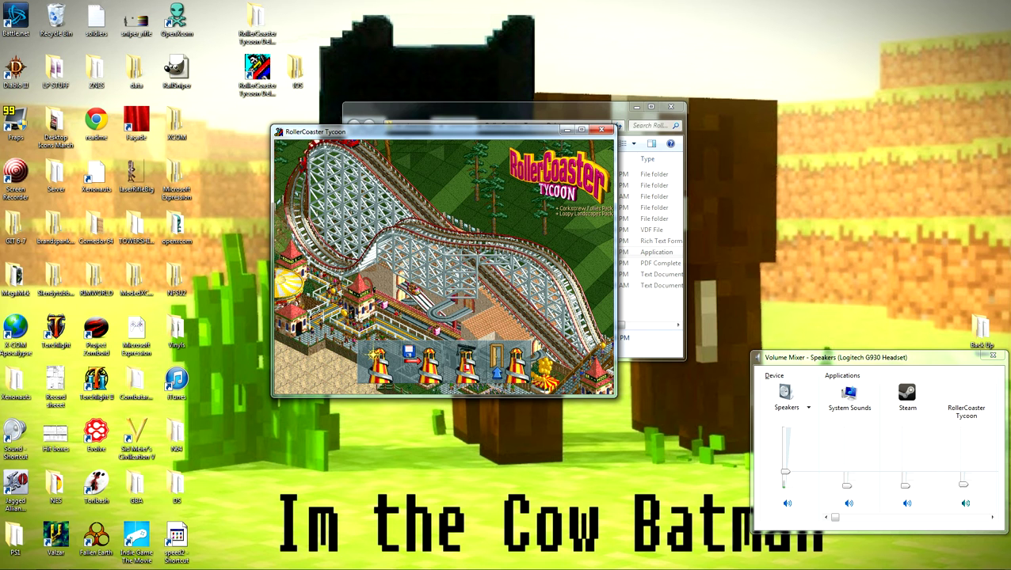
{"action": "left_click", "coordinate": [381, 366]}
{"action": "left_click", "coordinate": [434, 212]}
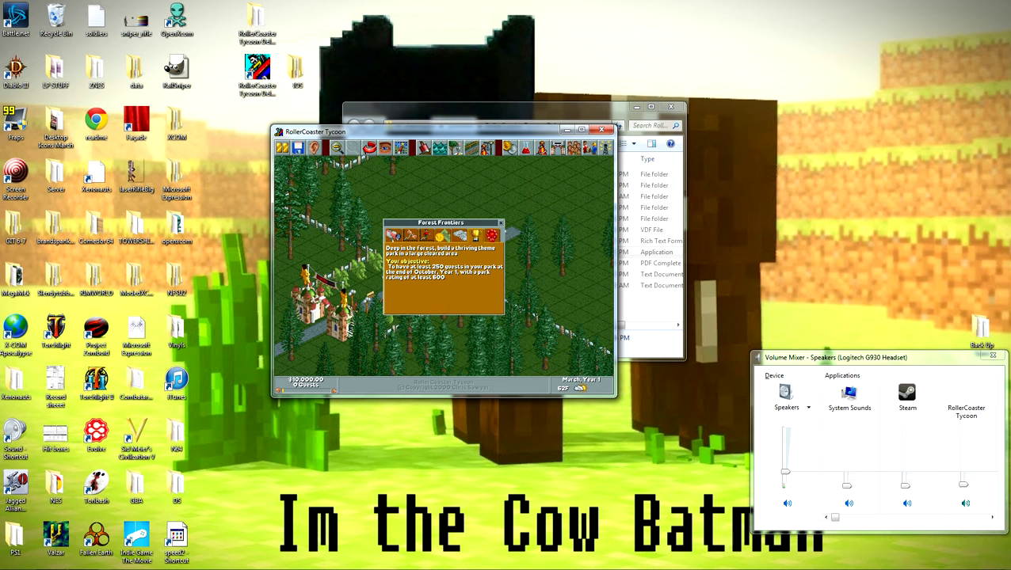
{"action": "left_click", "coordinate": [500, 222]}
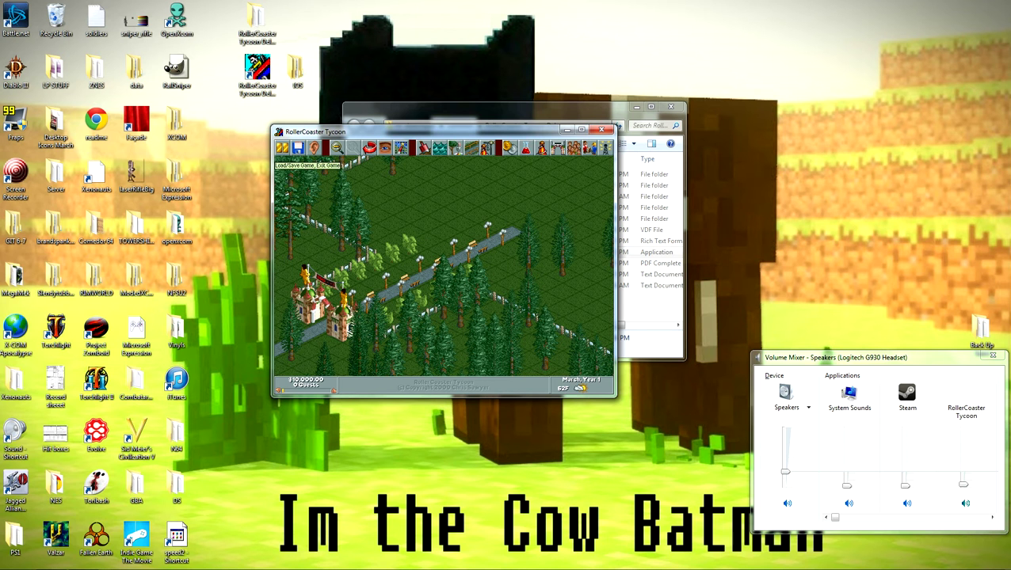
Test the Load Game and Options commands in the park, and close the game
{"action": "left_click", "coordinate": [298, 149]}
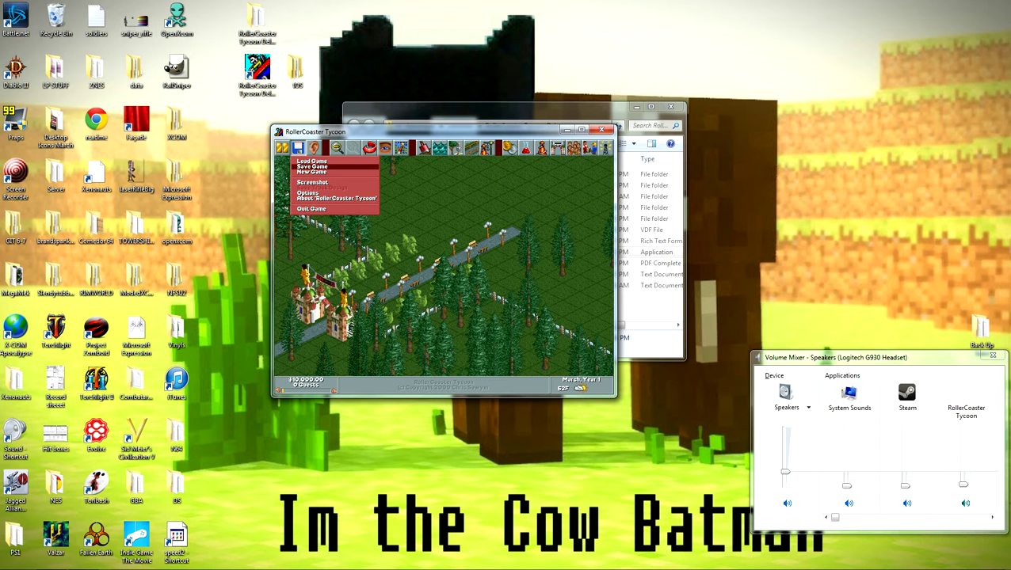
{"action": "left_click", "coordinate": [312, 162]}
{"action": "left_click", "coordinate": [298, 149]}
{"action": "left_click", "coordinate": [298, 149]}
{"action": "left_click", "coordinate": [297, 149]}
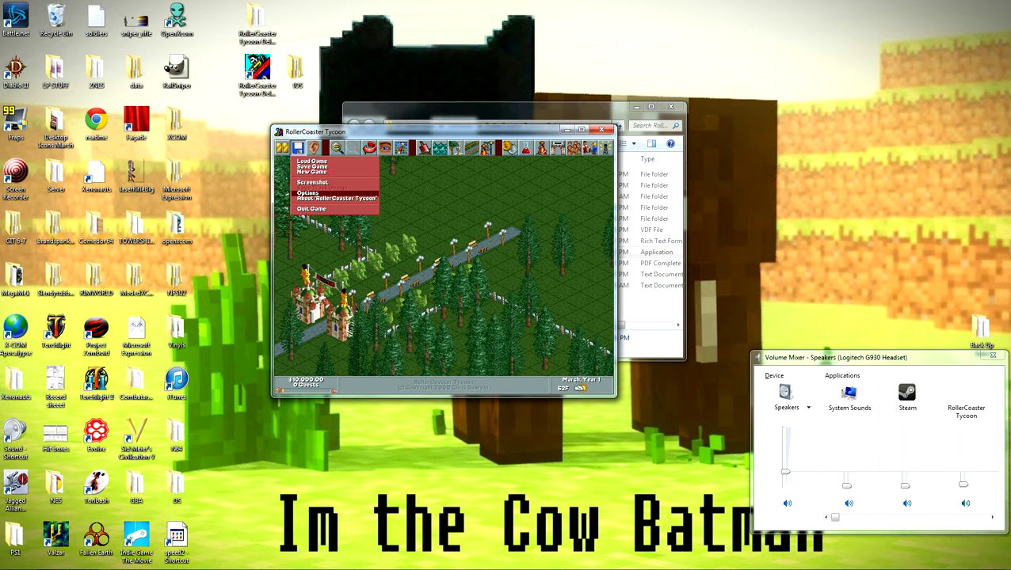
{"action": "left_click", "coordinate": [309, 194]}
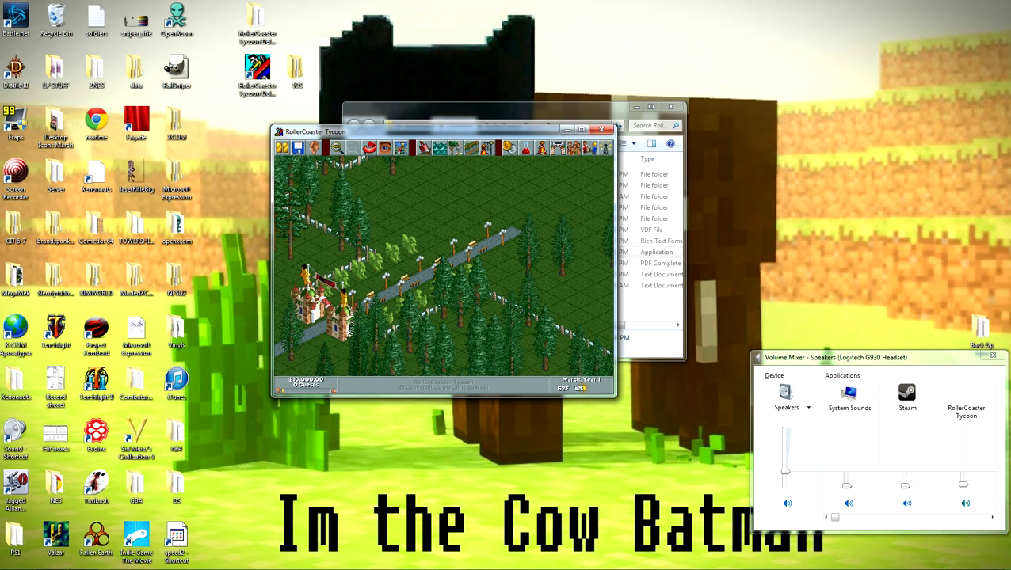
{"action": "left_click_drag", "start_coordinate": [444, 266], "coordinate": [533, 205]}
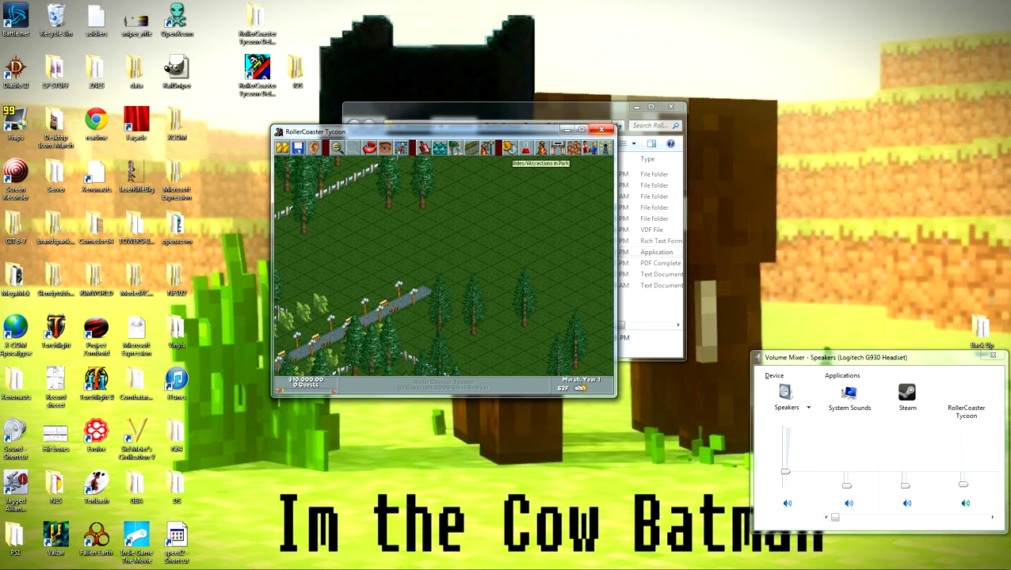
{"action": "left_click", "coordinate": [601, 129]}
For all users of the RCT application, disable visual themes and display scaling on high DPI settings, and apply the changes
{"action": "right_click", "coordinate": [452, 255]}
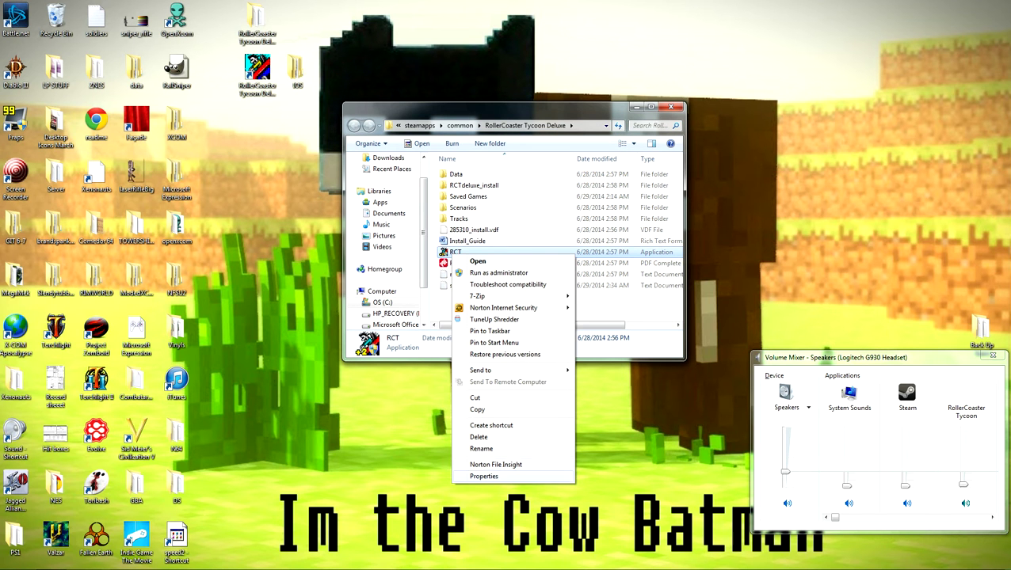
{"action": "left_click", "coordinate": [484, 476]}
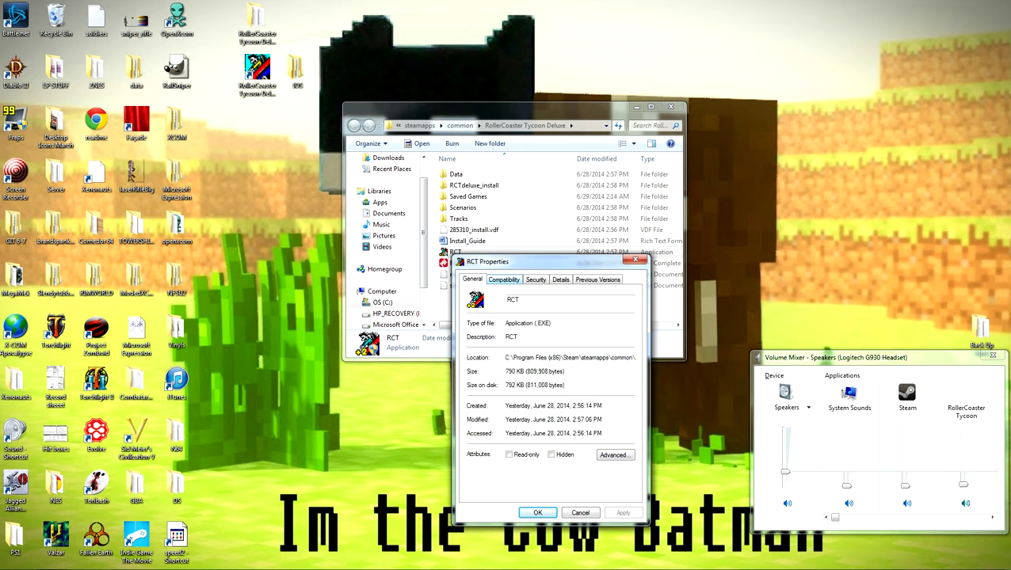
{"action": "left_click", "coordinate": [504, 279]}
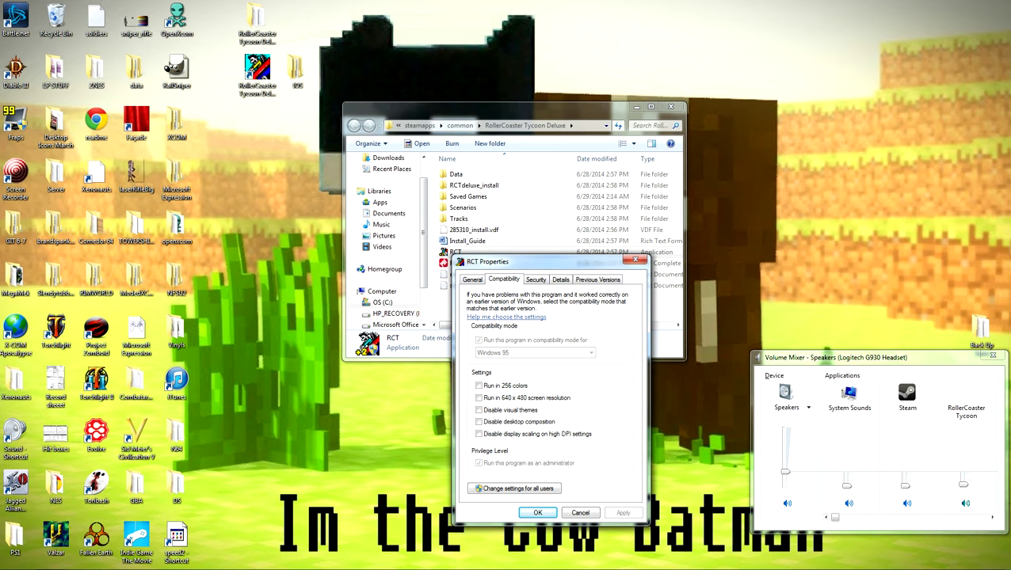
{"action": "left_click", "coordinate": [514, 488]}
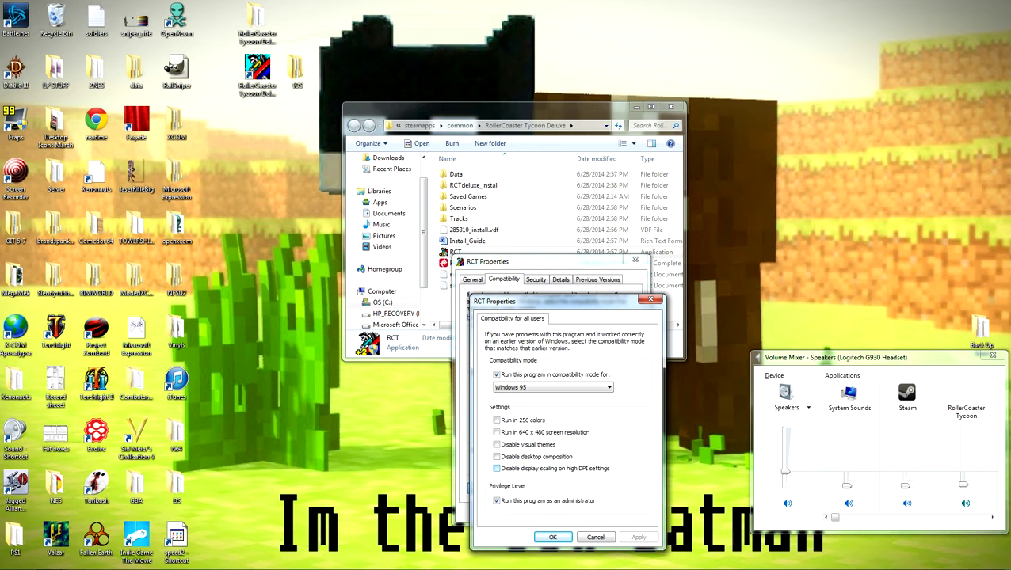
{"action": "left_click", "coordinate": [496, 468]}
{"action": "left_click", "coordinate": [639, 537]}
{"action": "left_click", "coordinate": [552, 537]}
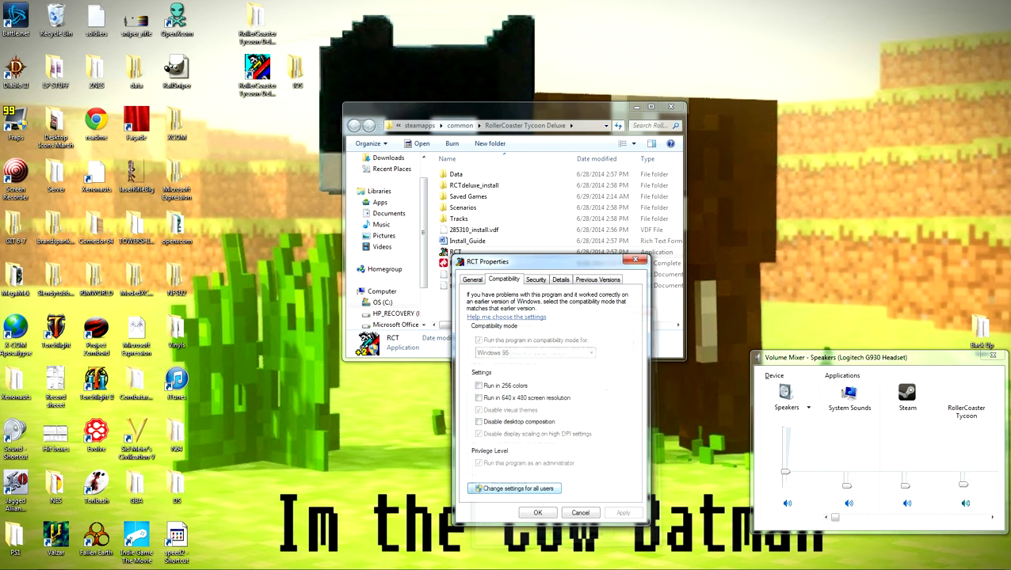
{"action": "left_click", "coordinate": [537, 513]}
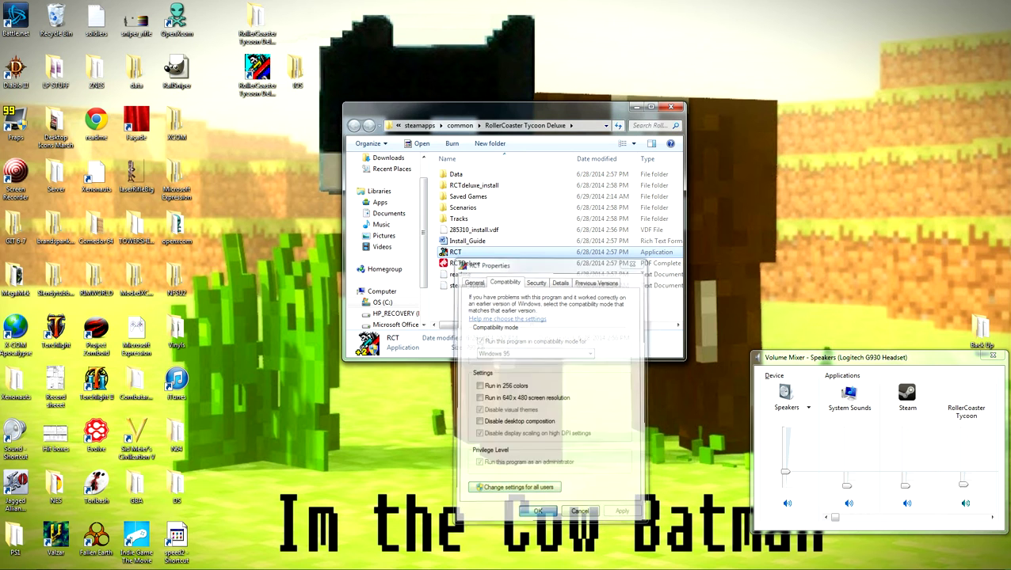
Run the RCT application again and open the Load Game dialog from the title screen
{"action": "key", "text": "Return"}
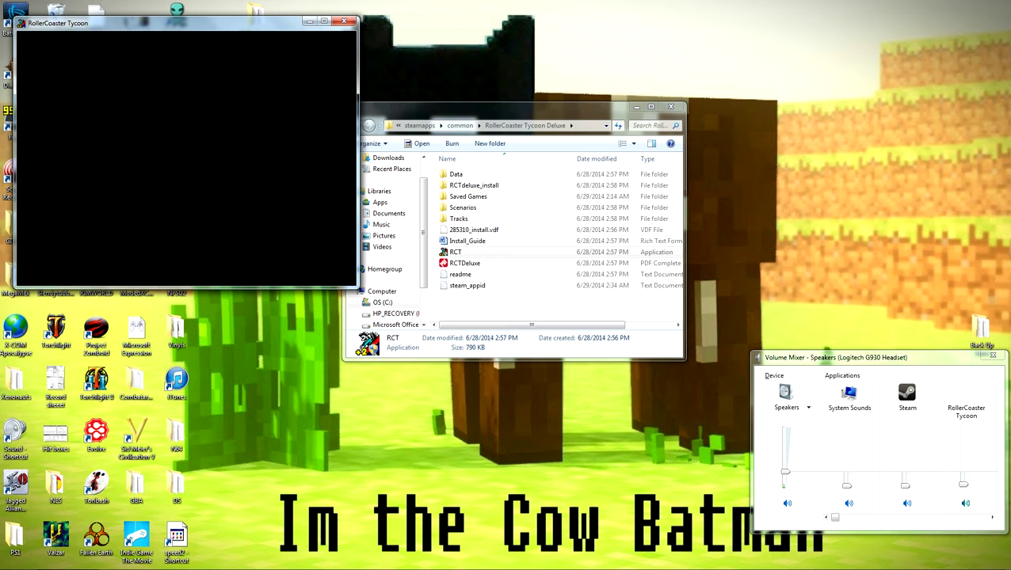
{"action": "left_click", "coordinate": [162, 251]}
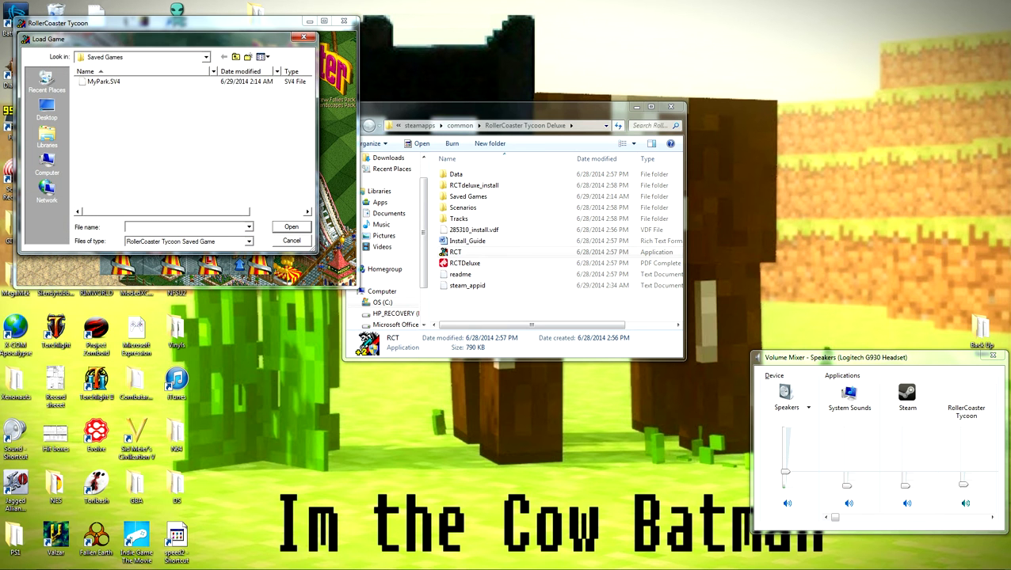
Load the MyPark.SV4 saved game from the open dialog and maximize the game window
{"action": "left_click_drag", "start_coordinate": [162, 39], "coordinate": [497, 150]}
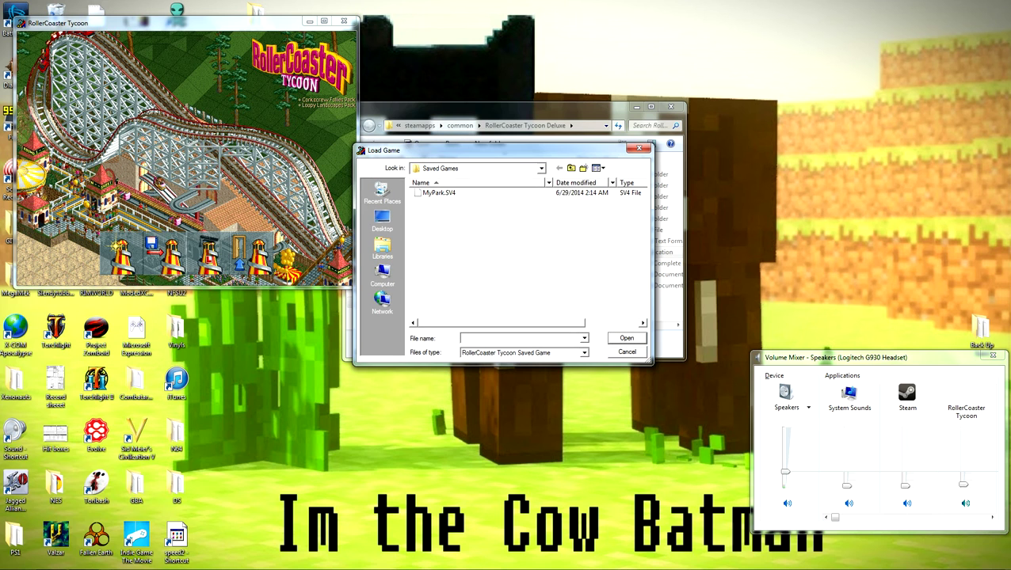
{"action": "double_click", "coordinate": [438, 193]}
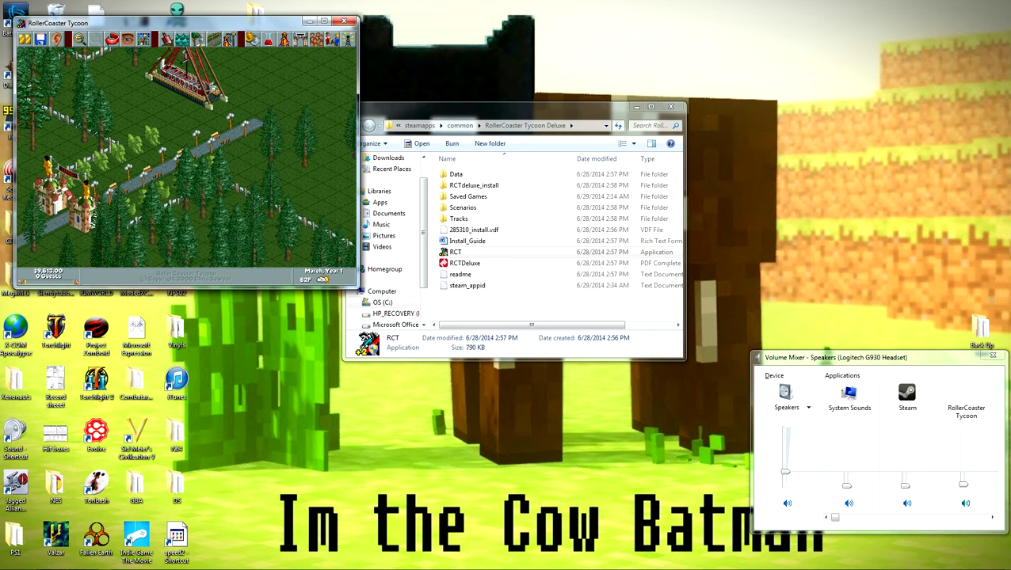
{"action": "left_click", "coordinate": [324, 22]}
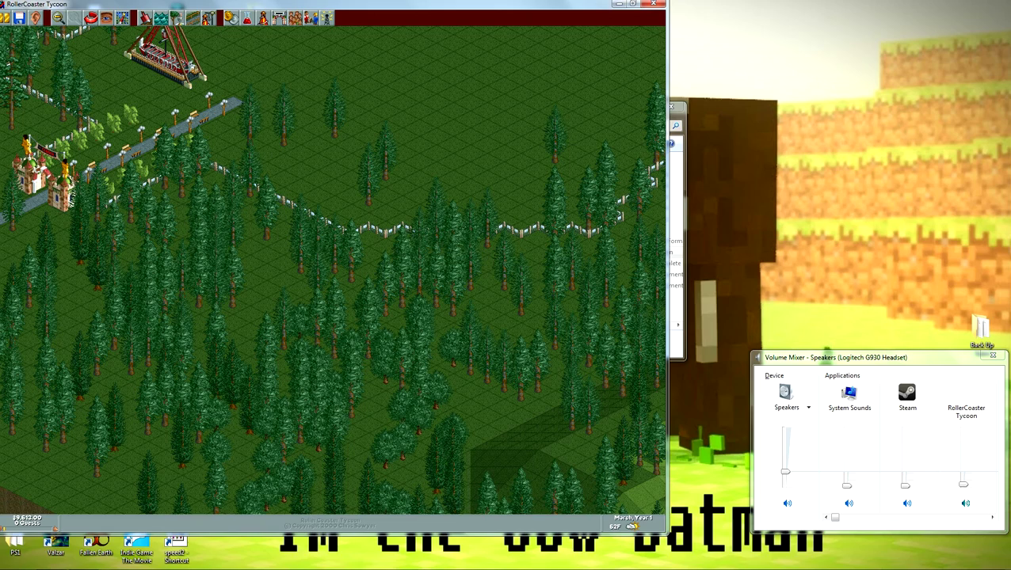
{"action": "left_click_drag", "start_coordinate": [163, 47], "coordinate": [244, 309]}
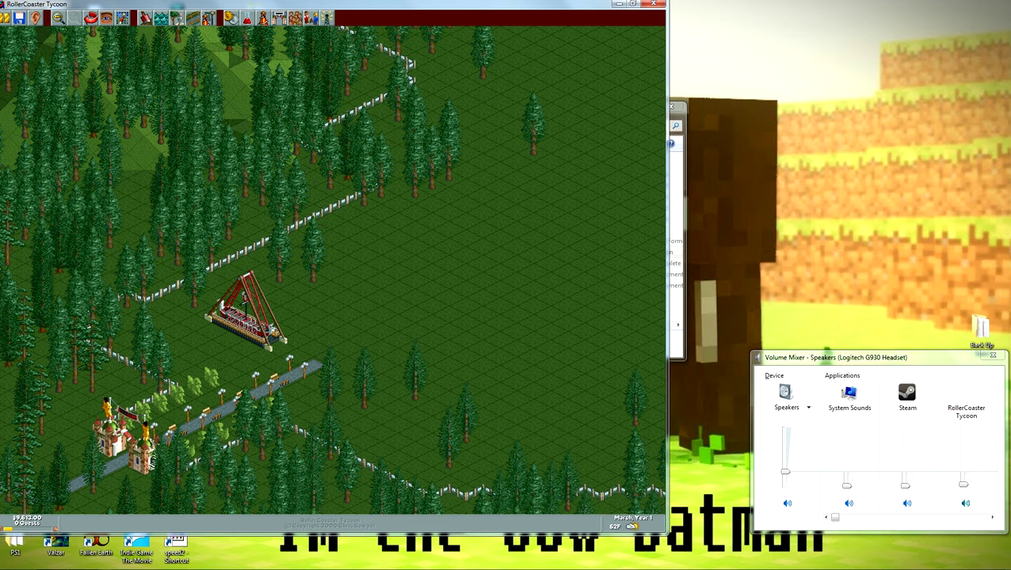
{"action": "left_click", "coordinate": [19, 17]}
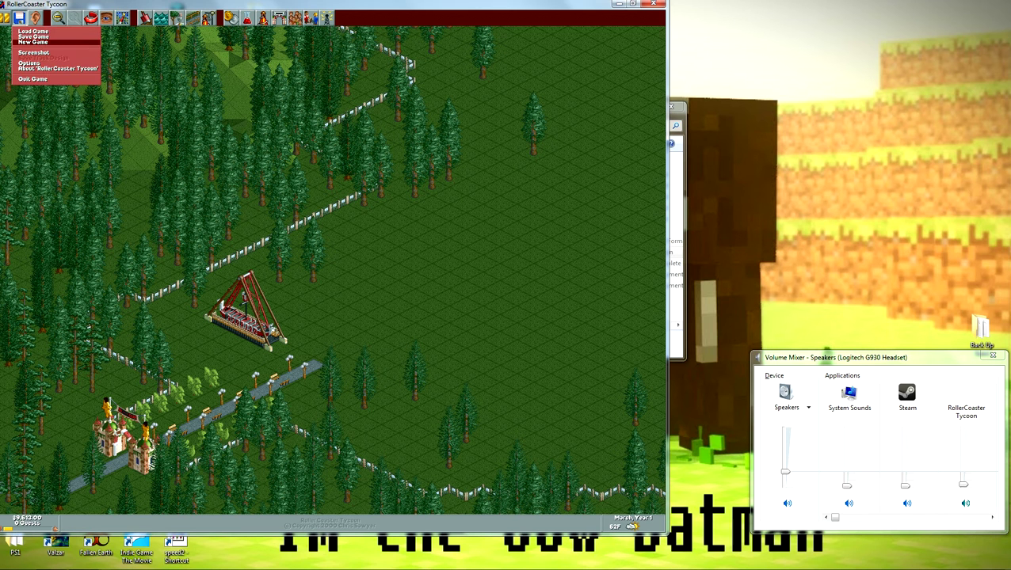
{"action": "left_click", "coordinate": [32, 63]}
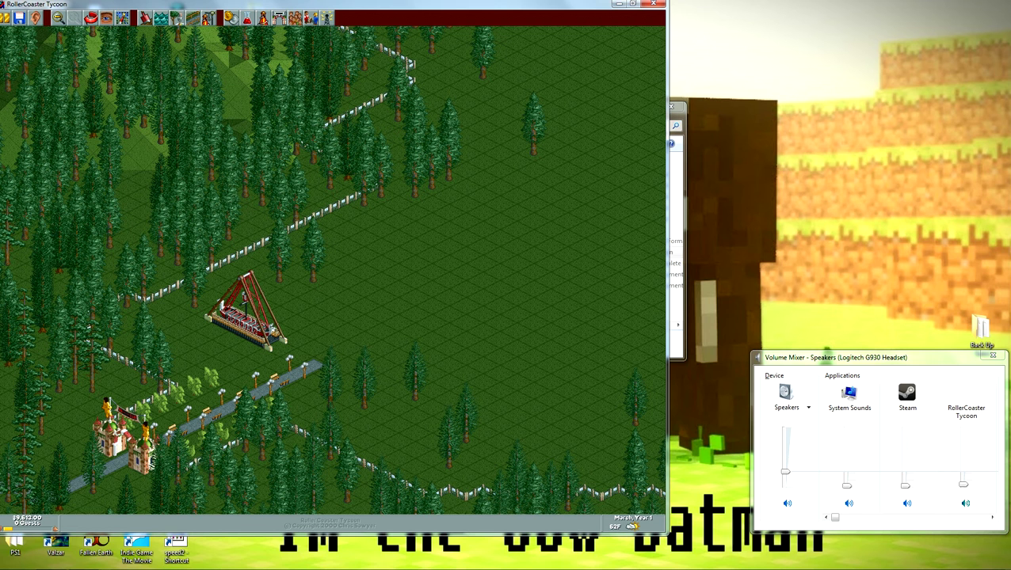
Select the pre-made "Mischief" roller coaster track design and try to place it on the open grass inside the park
{"action": "left_click", "coordinate": [208, 17]}
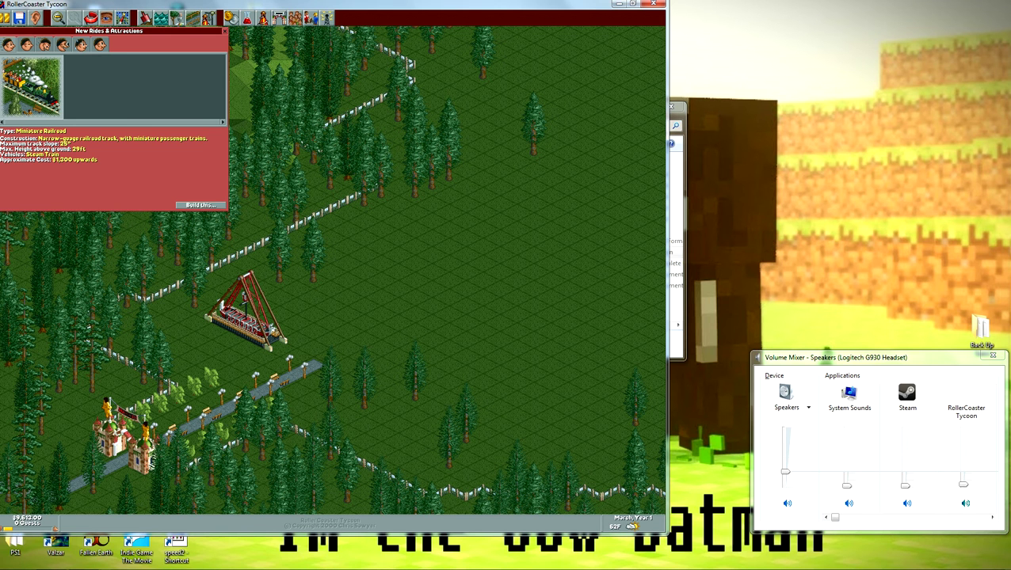
{"action": "left_click", "coordinate": [45, 45]}
{"action": "left_click", "coordinate": [200, 204]}
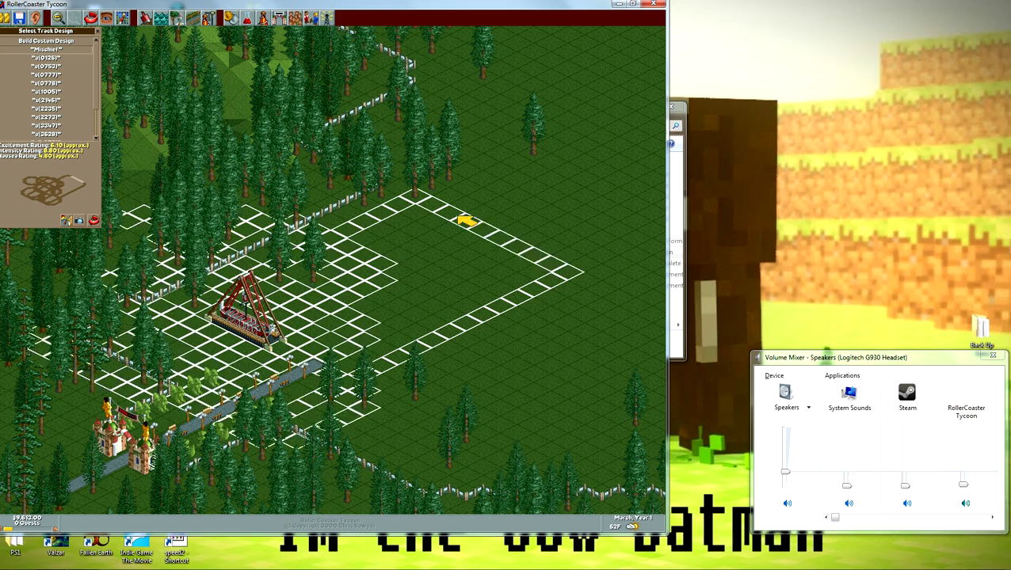
{"action": "key", "text": "Up"}
{"action": "key", "text": "Right"}
{"action": "key", "text": "Right"}
{"action": "key", "text": "Up"}
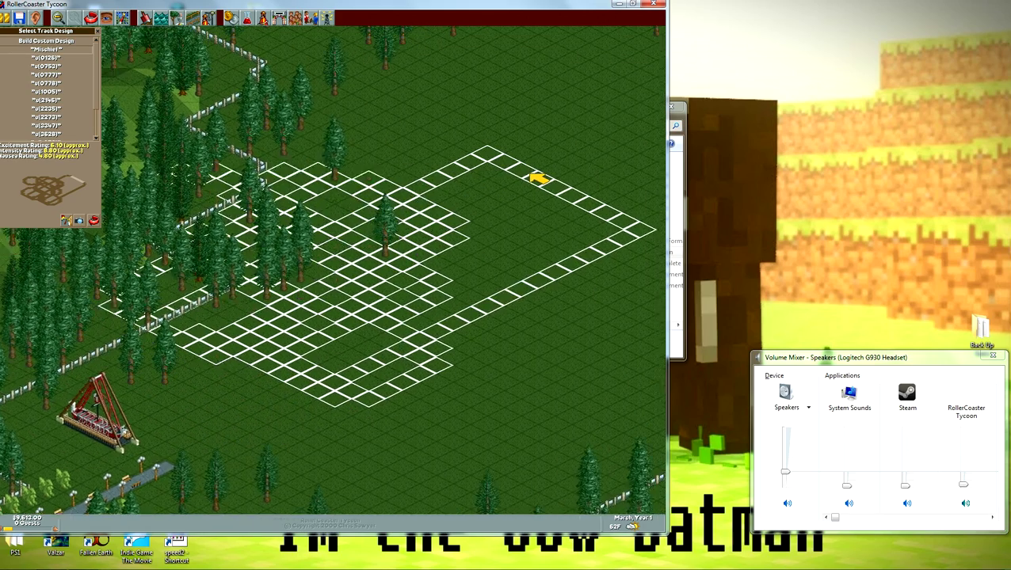
{"action": "key", "text": "Up"}
{"action": "key", "text": "Right"}
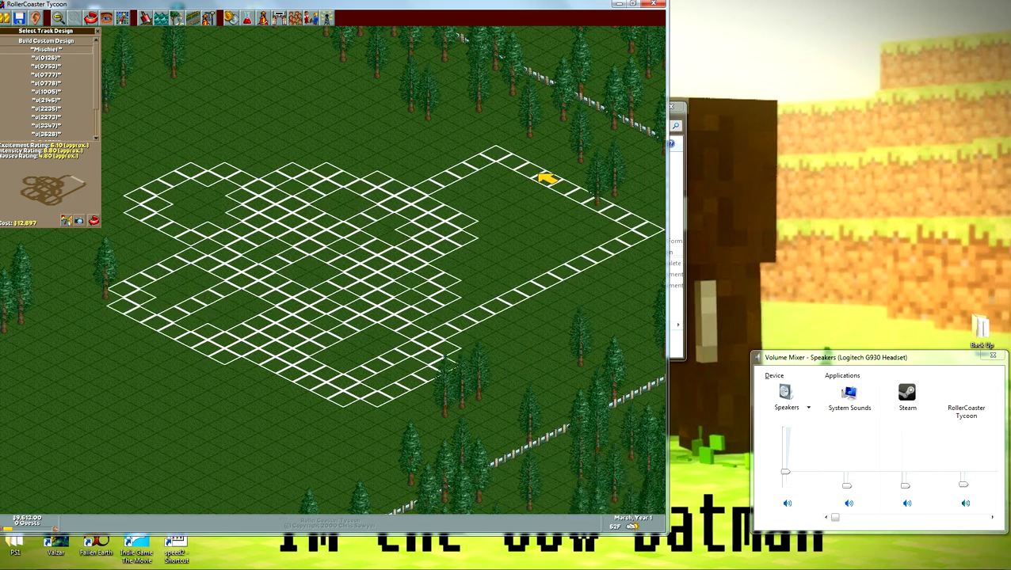
{"action": "left_click", "coordinate": [484, 213]}
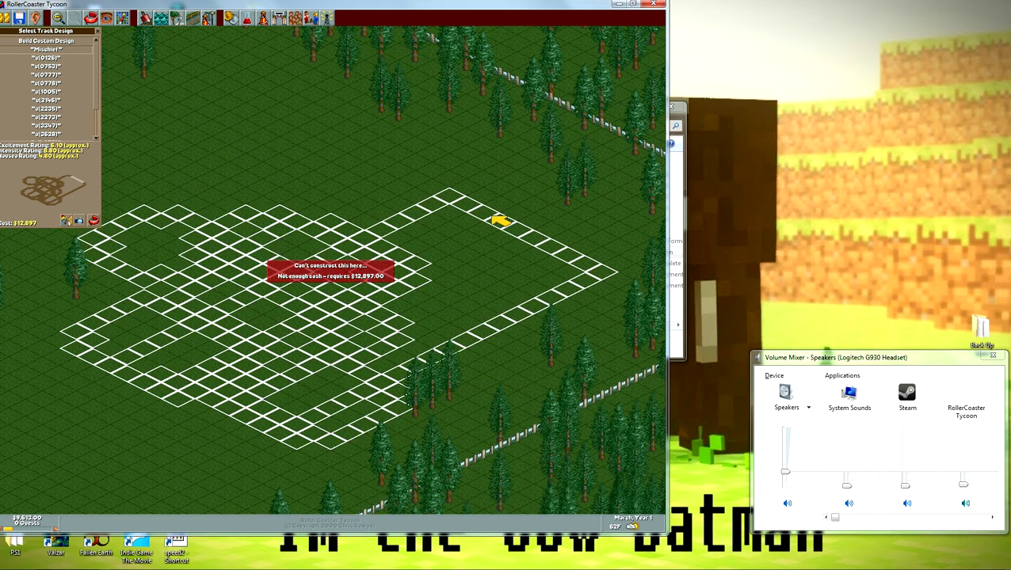
Raise the park's loan to $17,000, close the finances window and build the Mischief coaster on the open grass
{"action": "left_click", "coordinate": [229, 18]}
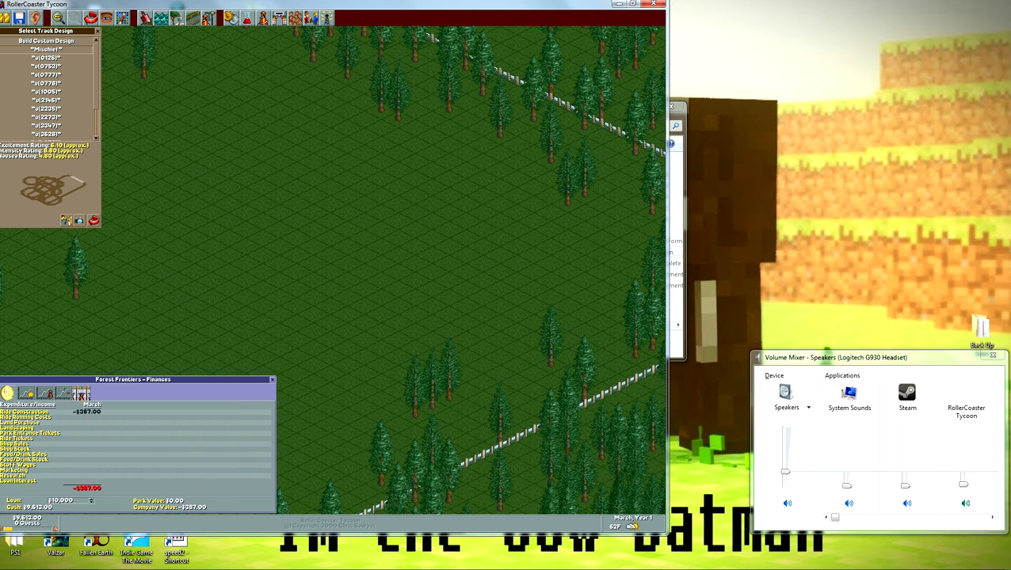
{"action": "left_click", "coordinate": [92, 498]}
{"action": "left_click", "coordinate": [91, 499]}
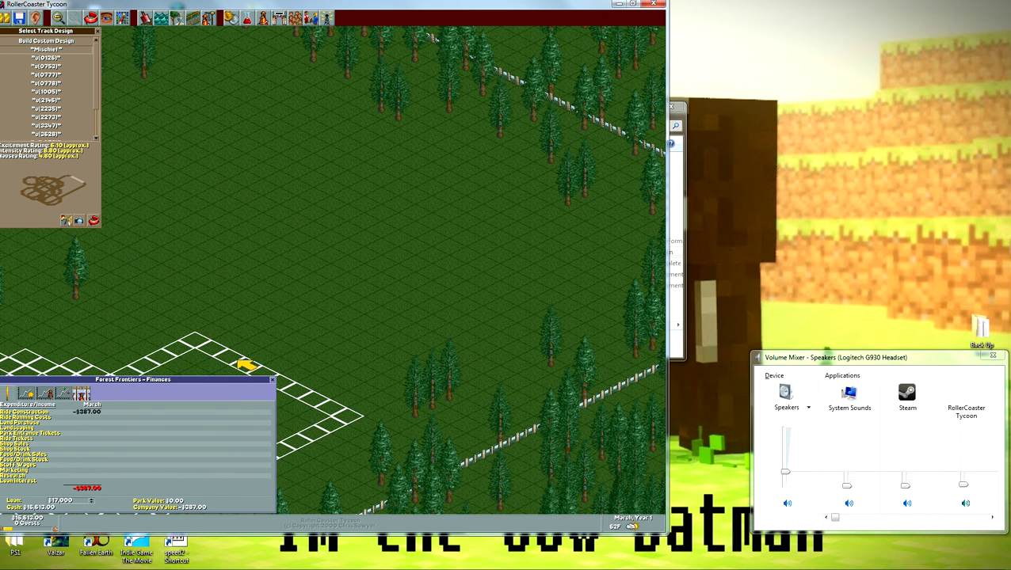
{"action": "left_click", "coordinate": [271, 380]}
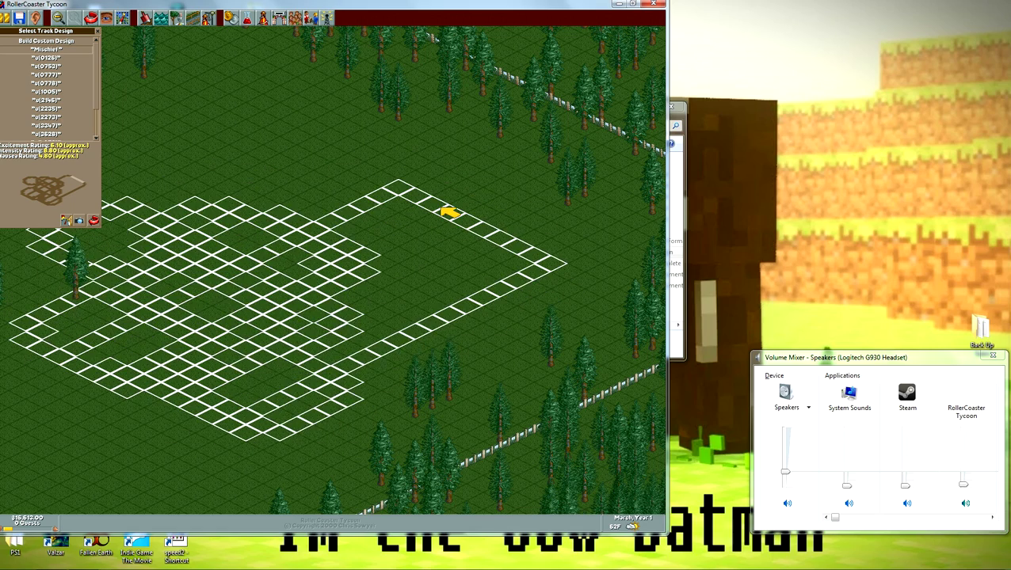
{"action": "left_click", "coordinate": [463, 218]}
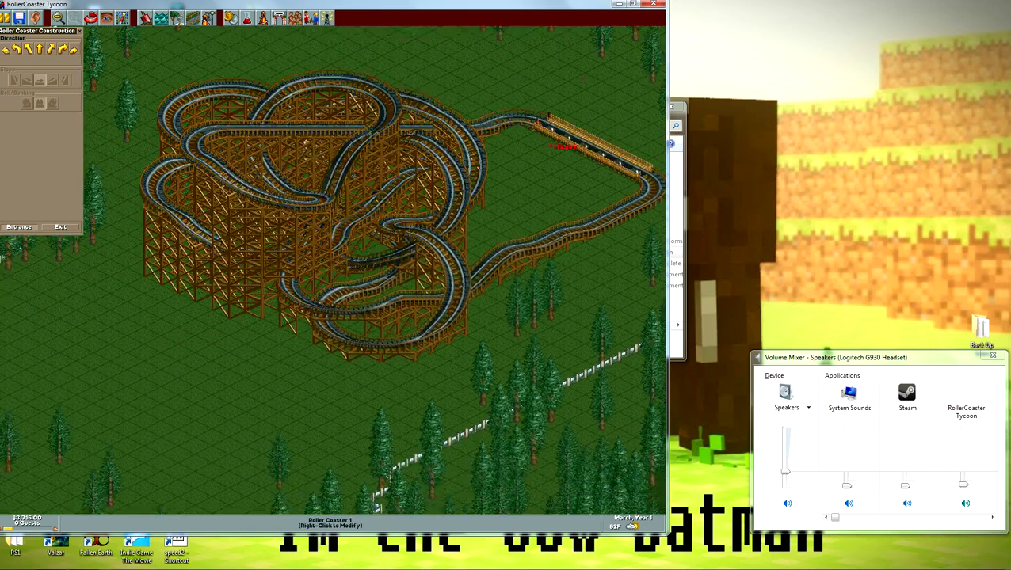
Save the park as a new saved game named MyPark2
{"action": "left_click", "coordinate": [20, 17]}
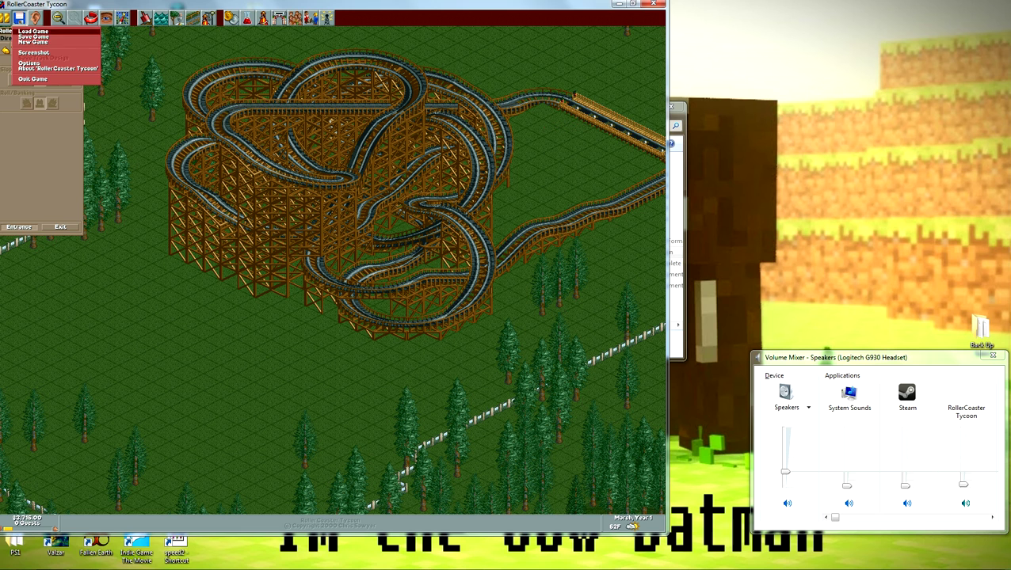
{"action": "left_click", "coordinate": [32, 37]}
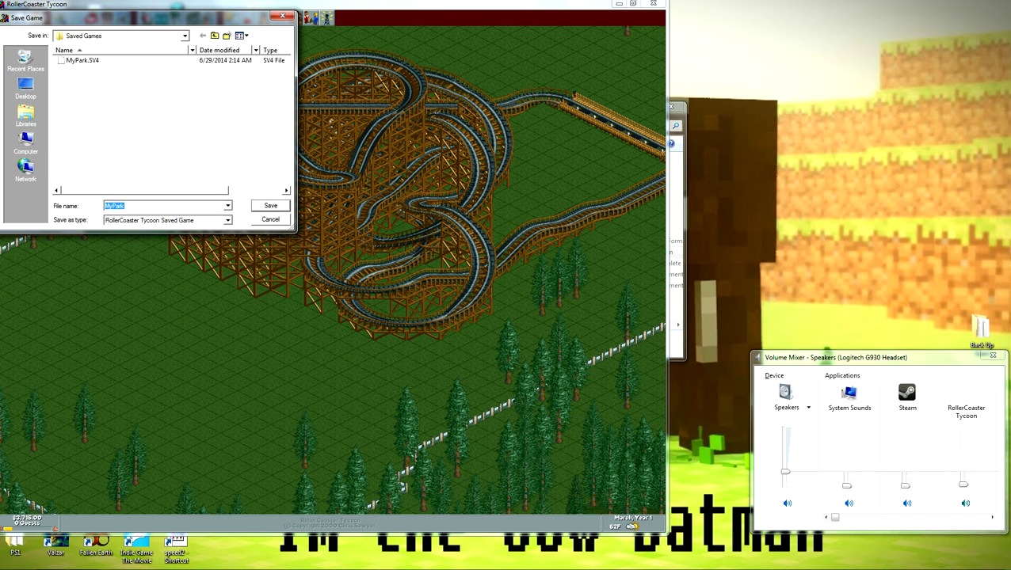
{"action": "type", "text": "MyPark"}
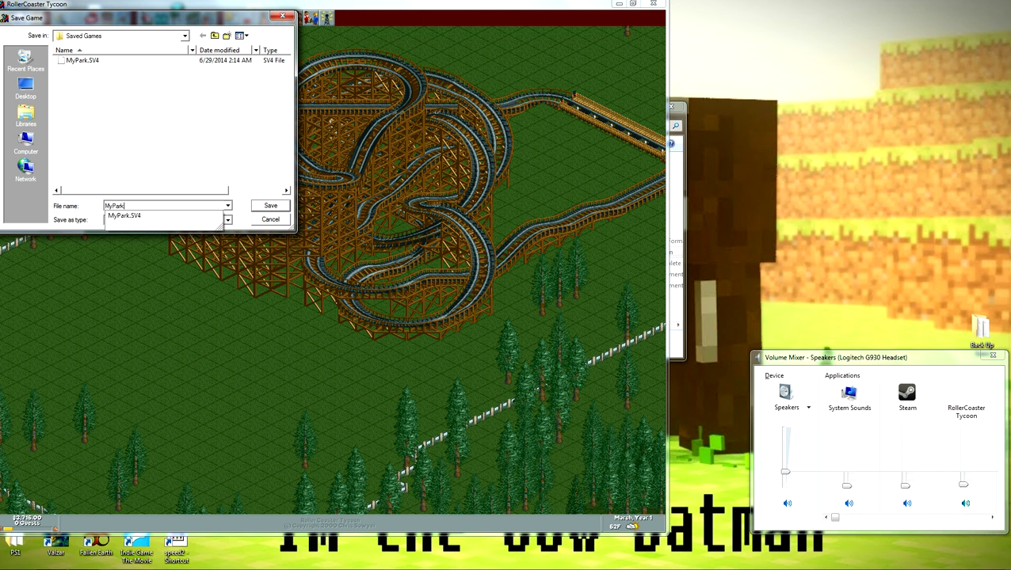
{"action": "key", "text": "Return"}
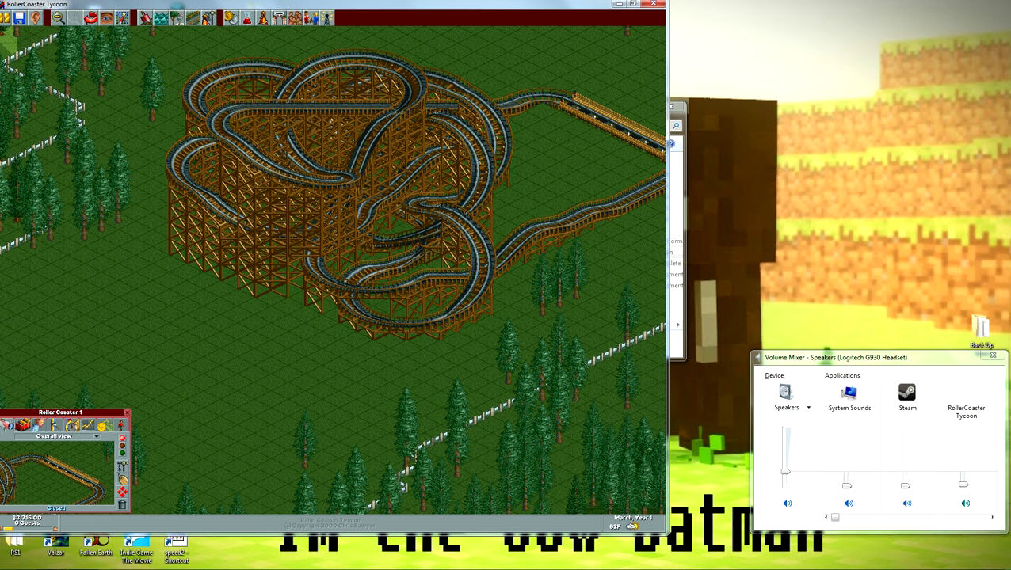
Test loading from within the park by opening the original MyPark.SV4 saved game
{"action": "left_click", "coordinate": [20, 18]}
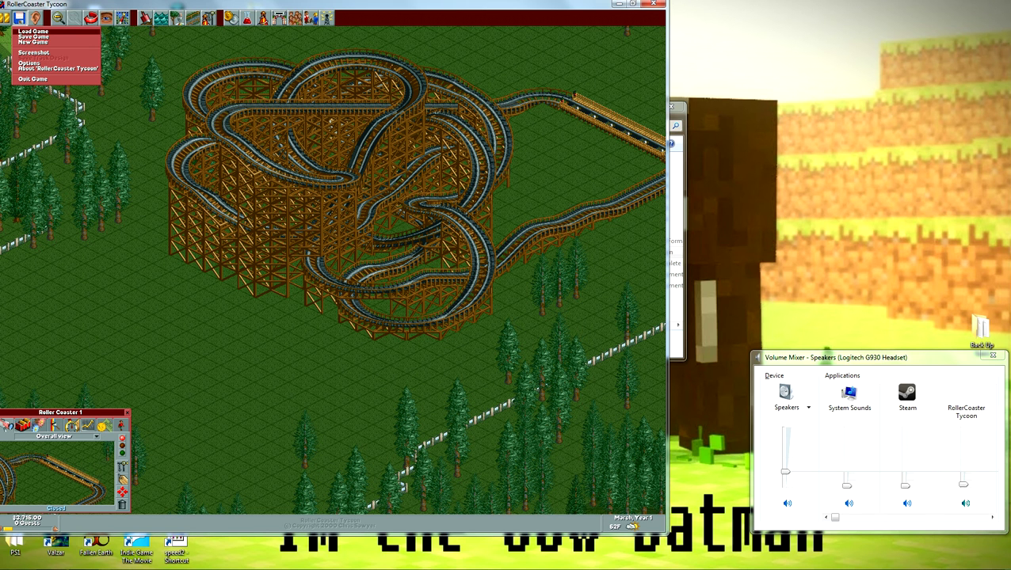
{"action": "left_click", "coordinate": [32, 31]}
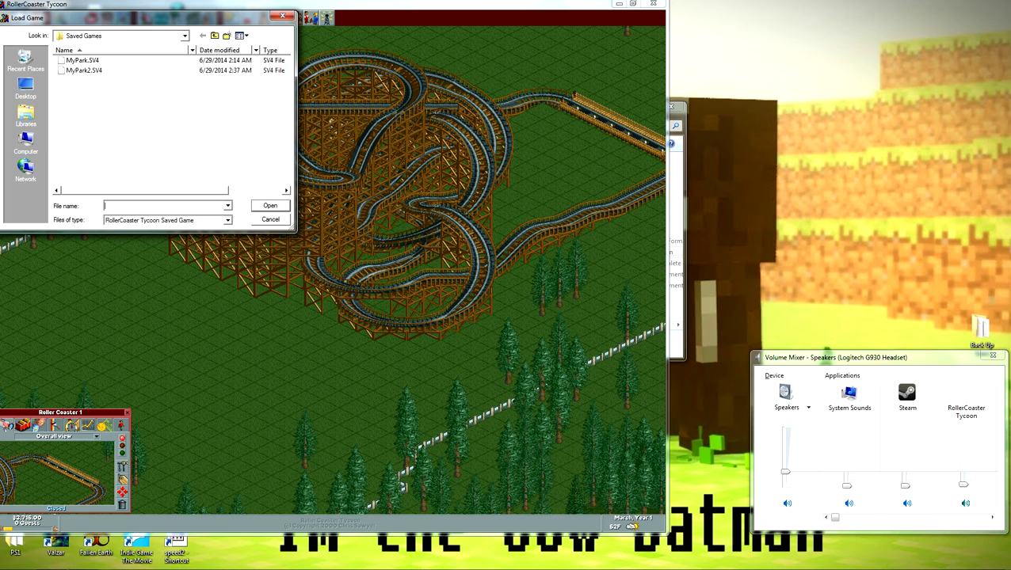
{"action": "double_click", "coordinate": [83, 60]}
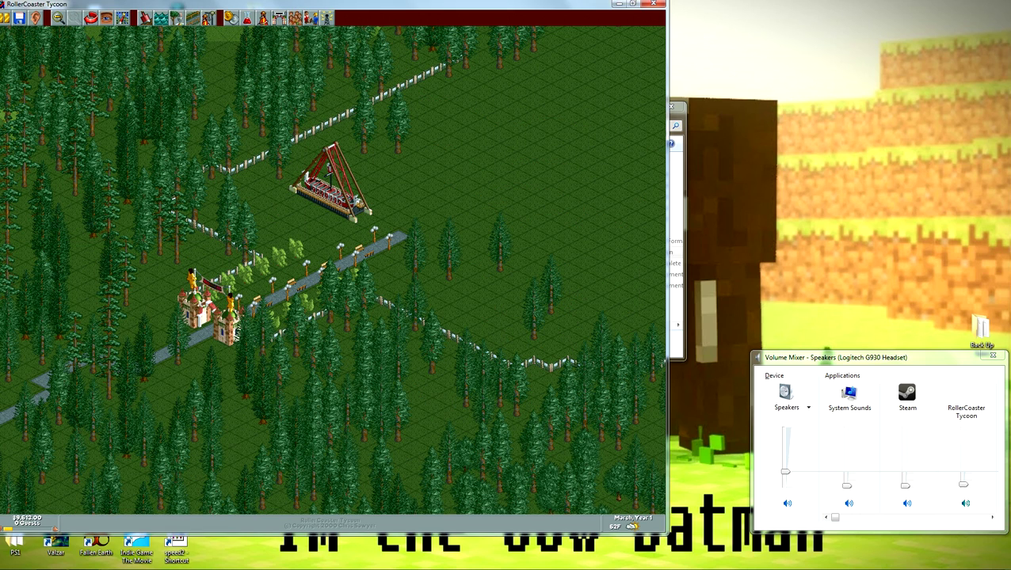
Restore the game window to its smaller size and move it over the Explorer window in the middle of the desktop
{"action": "left_click_drag", "start_coordinate": [523, 4], "coordinate": [504, 234]}
{"action": "left_click", "coordinate": [616, 232]}
{"action": "left_click_drag", "start_coordinate": [333, 4], "coordinate": [517, 78]}
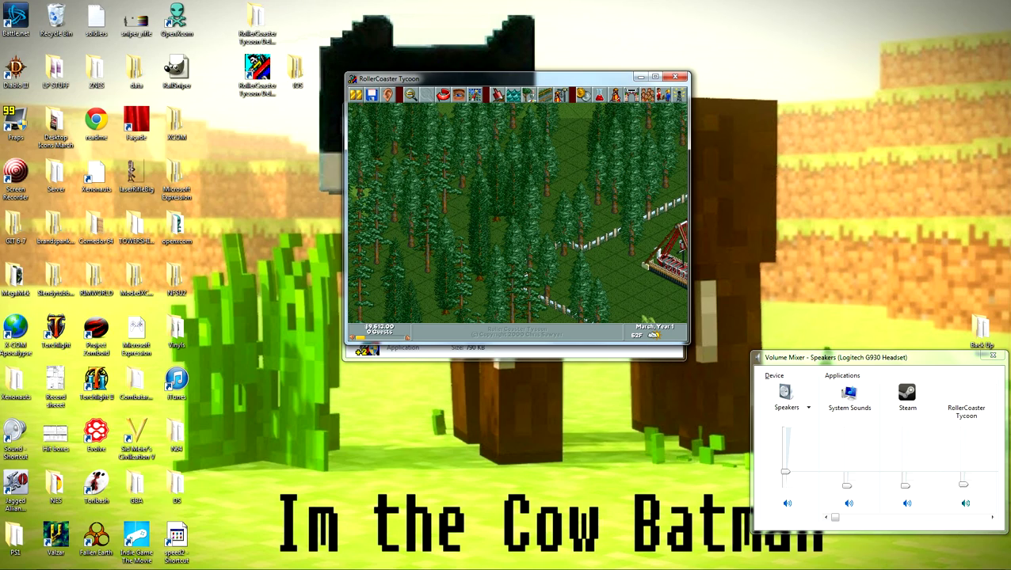